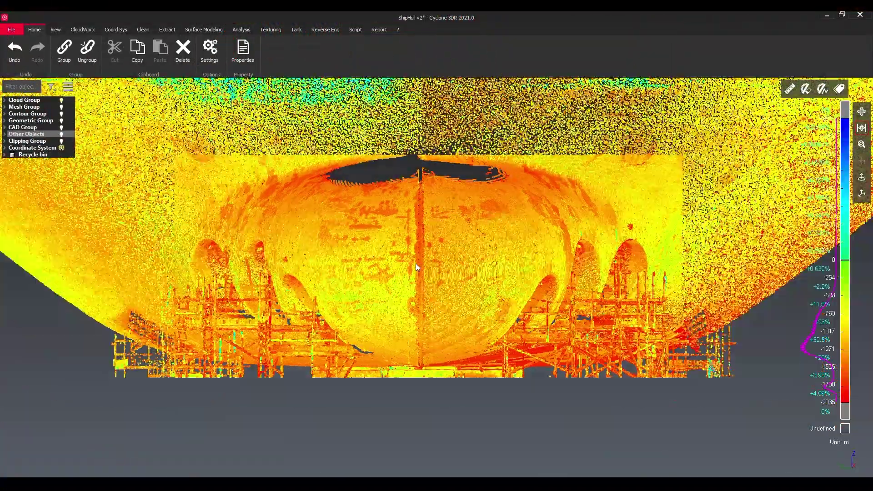
Display the ShipHull cleaned cloud in its real colours.
drag(415, 264, 473, 308)
scroll(409, 303, down, 3)
scroll(473, 307, up, 2)
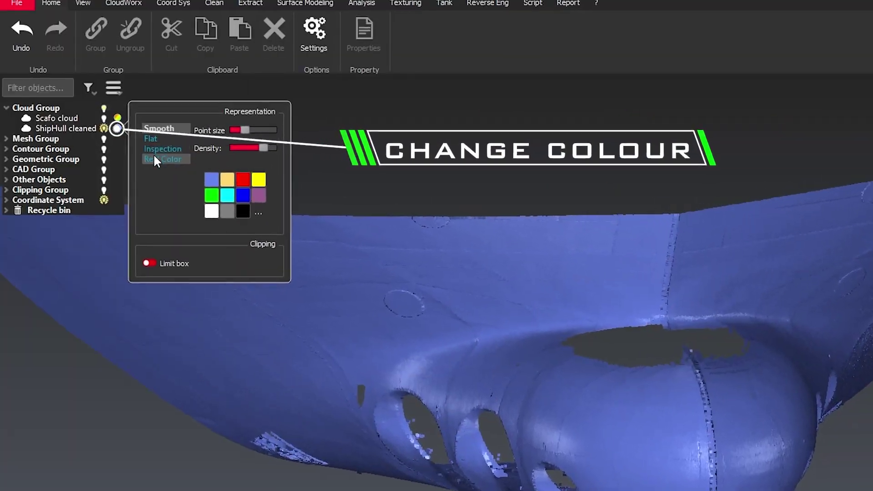
click(154, 158)
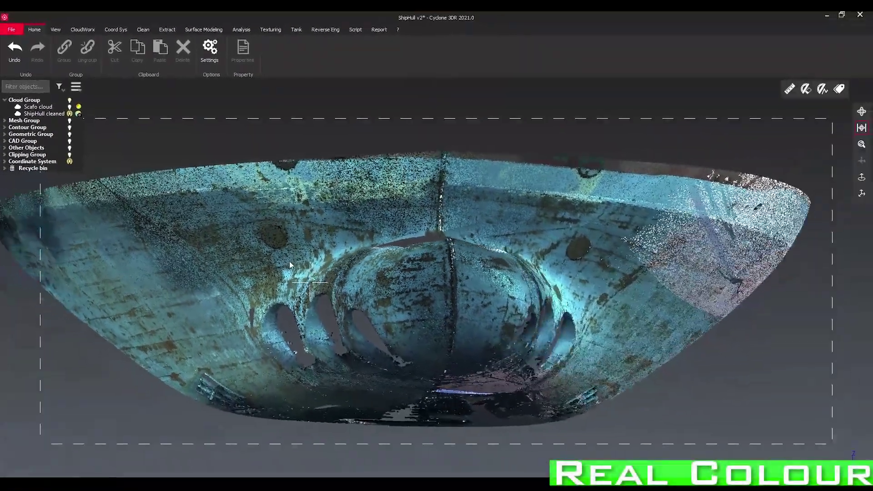
mouse_move(290, 262)
mouse_down()
mouse_move(209, 263)
mouse_move(312, 263)
mouse_move(434, 310)
mouse_up()
Create a two-step 3D mesh from the ShipHull cleaned cloud with 0.29 m average point distance and hole detection at 0.87 m triangle size.
click(106, 113)
scroll(403, 315, up, 2)
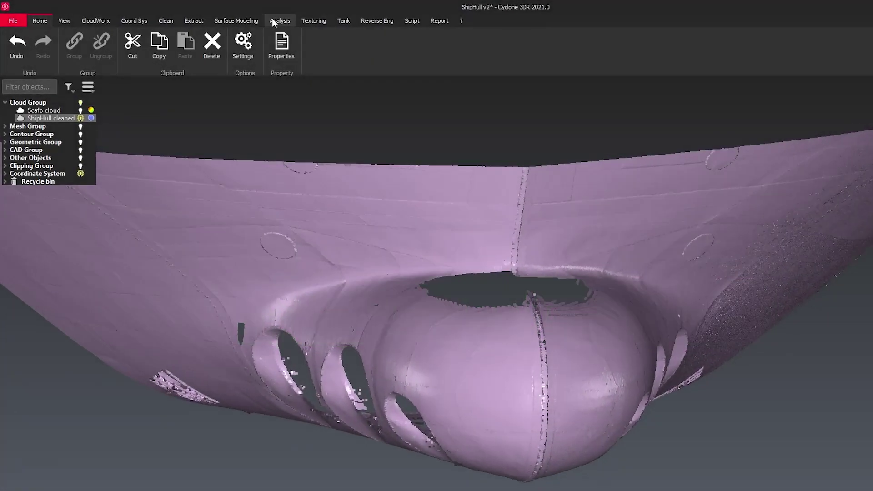
click(203, 29)
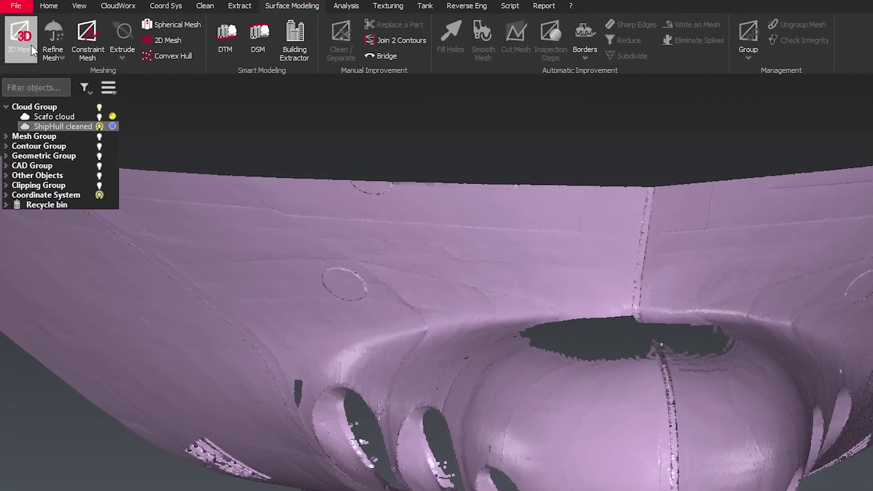
click(15, 53)
click(64, 215)
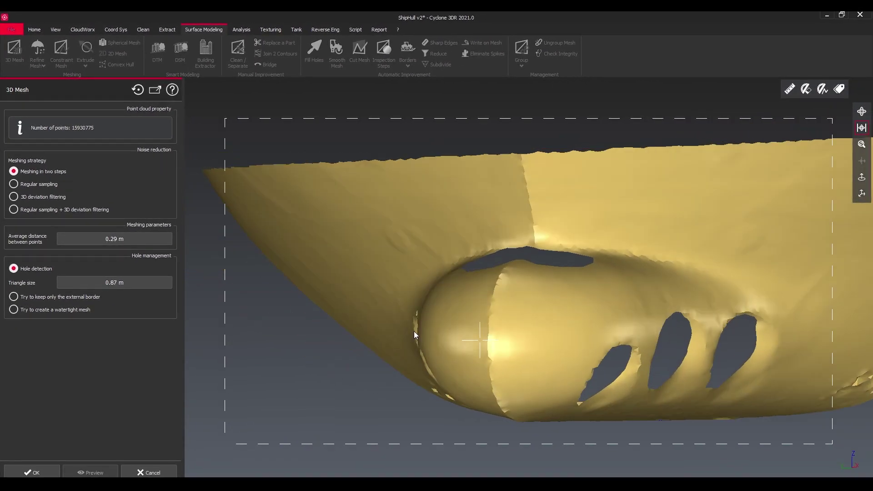
drag(423, 331, 165, 436)
scroll(491, 333, down, 3)
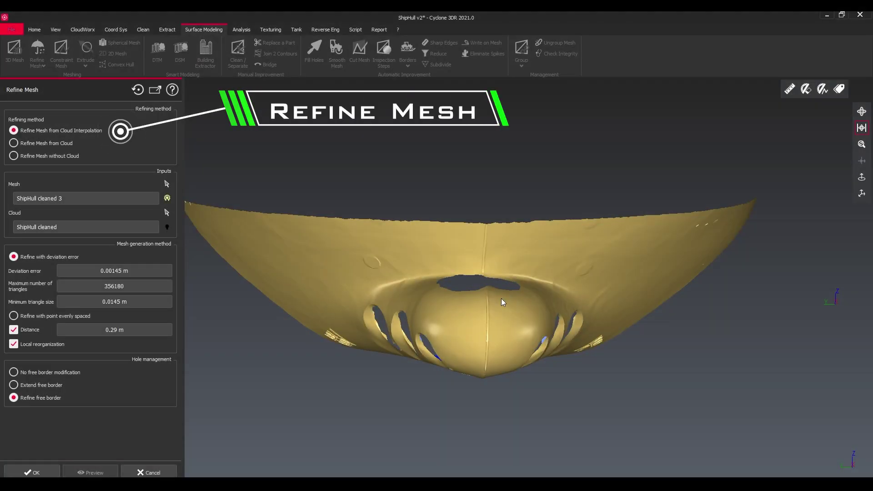
Refine the hull mesh by cloud interpolation with 0.00145 m deviation error, 0.0145 m minimum triangle size and refined free borders.
scroll(501, 299, up, 5)
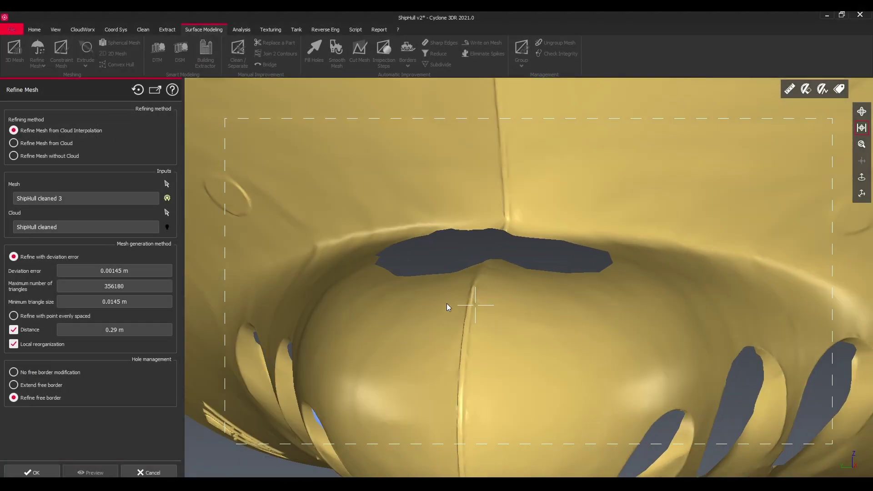
drag(447, 307, 485, 296)
middle_drag(372, 311, 485, 288)
drag(418, 287, 430, 323)
click(28, 473)
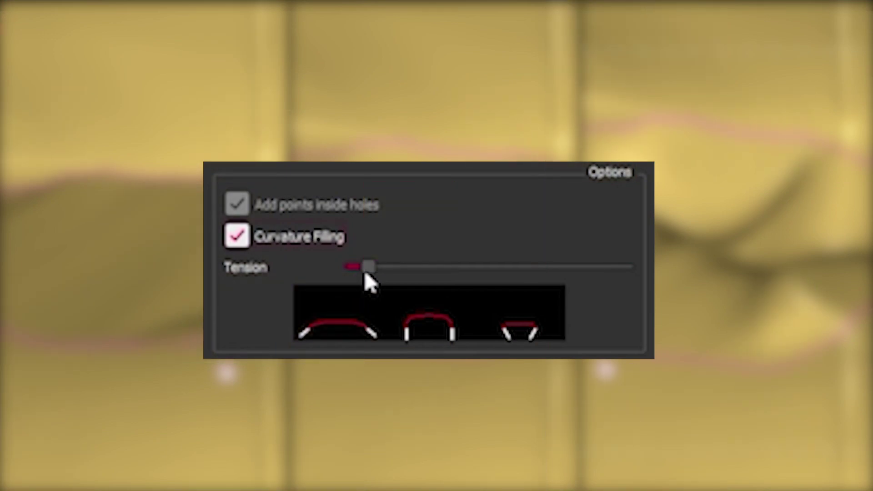
Fill the gap above the hull's bulb using Curvature Filling with the tension set near its minimum.
mouse_move(569, 263)
mouse_down()
mouse_move(582, 260)
mouse_move(353, 264)
mouse_move(585, 267)
mouse_move(380, 273)
mouse_up()
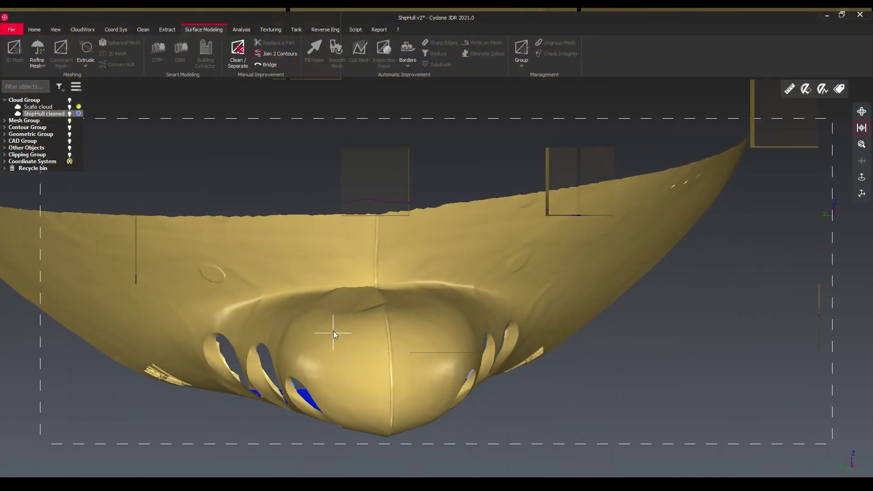
scroll(334, 317, up, 5)
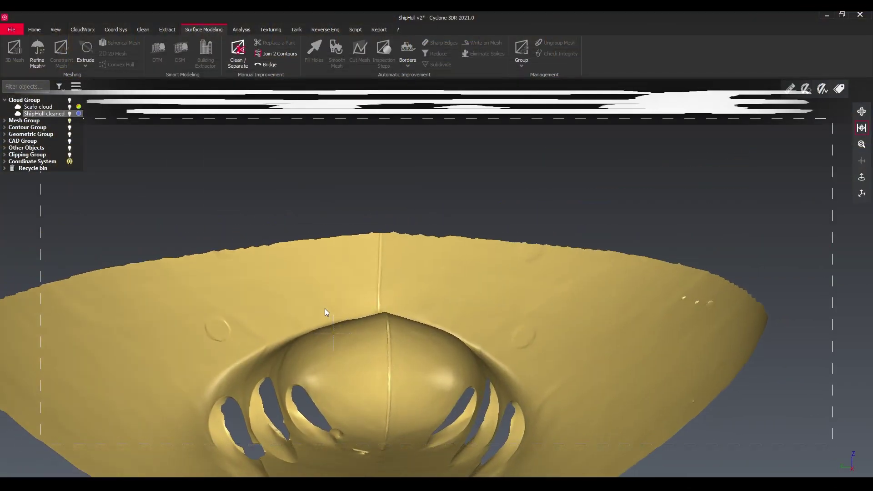
drag(325, 309, 307, 350)
Examine how the cleaned cloud overlays the mesh around the incomplete side openings of the bulb.
scroll(317, 381, up, 5)
drag(317, 381, 452, 239)
middle_drag(452, 238, 525, 249)
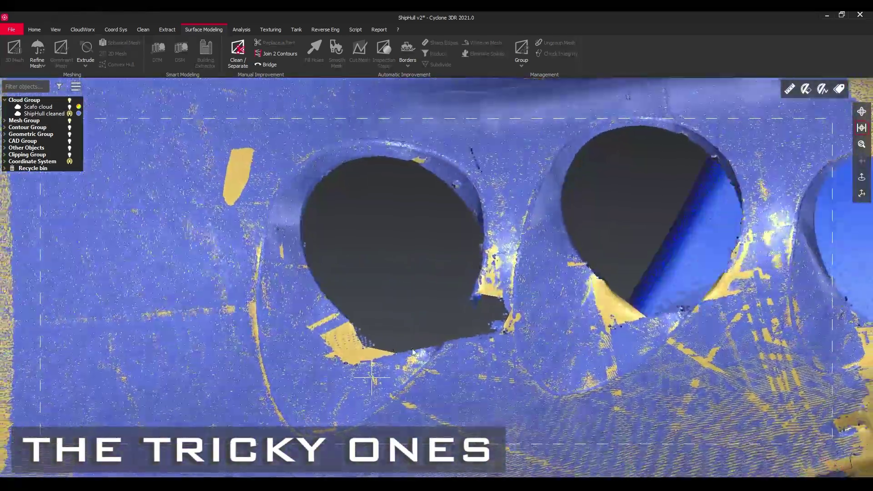
drag(412, 350, 322, 321)
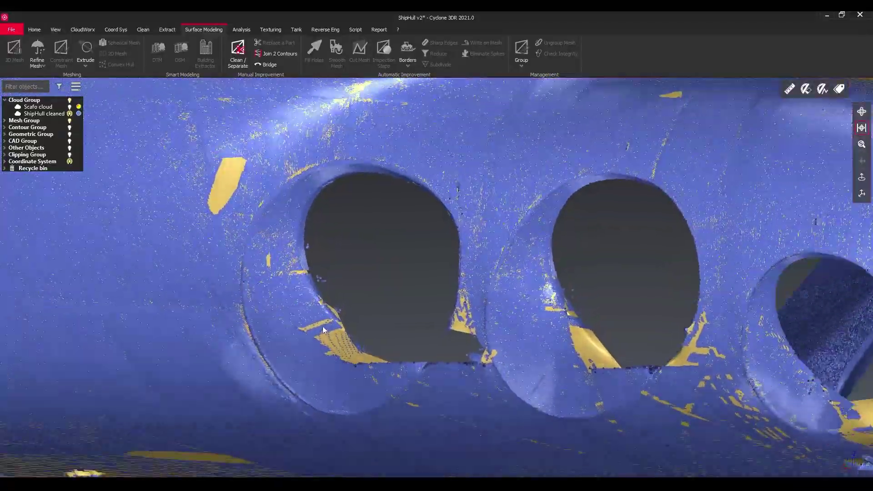
scroll(321, 318, up, 3)
drag(326, 291, 341, 132)
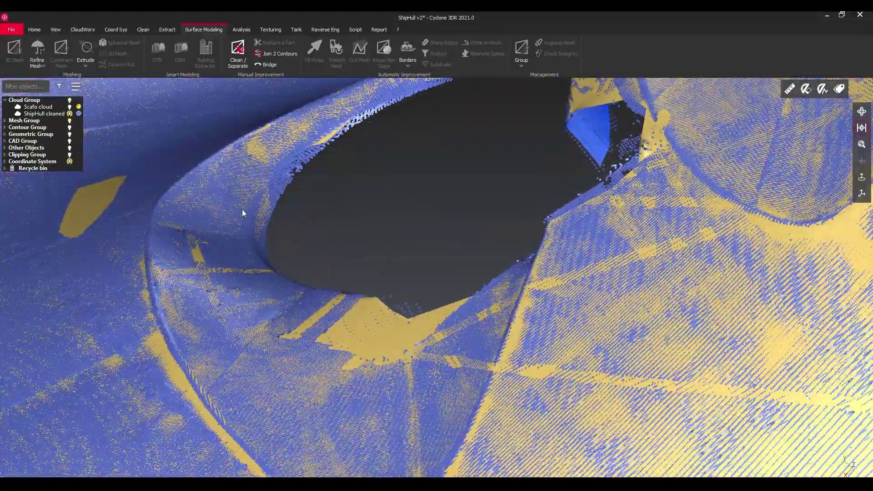
drag(331, 292, 487, 408)
drag(539, 289, 534, 399)
drag(476, 171, 347, 248)
scroll(347, 248, down, 2)
drag(490, 321, 471, 330)
Hide the ShipHull cleaned cloud so only the mesh and contours around the side openings are displayed.
right_click(246, 173)
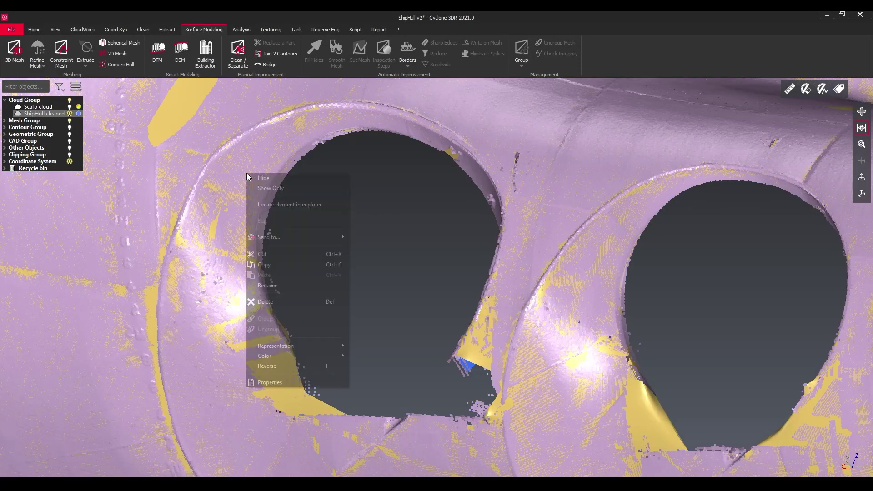
click(271, 181)
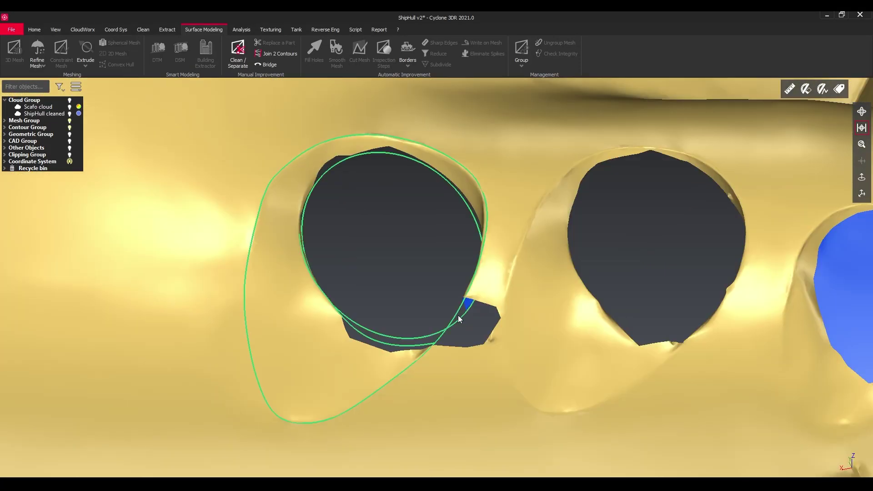
drag(458, 315, 402, 328)
scroll(424, 352, up, 2)
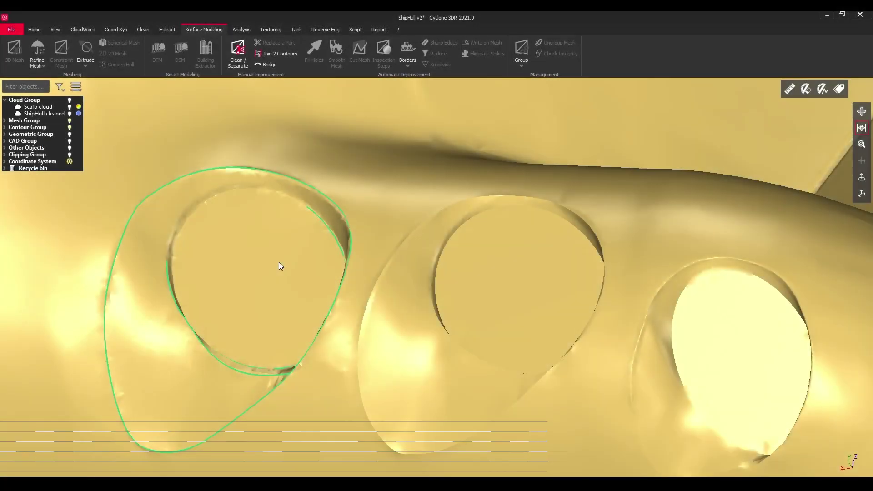
Inspect the finalised hull mesh around the closed side openings and the bulb from both sides.
drag(281, 264, 250, 300)
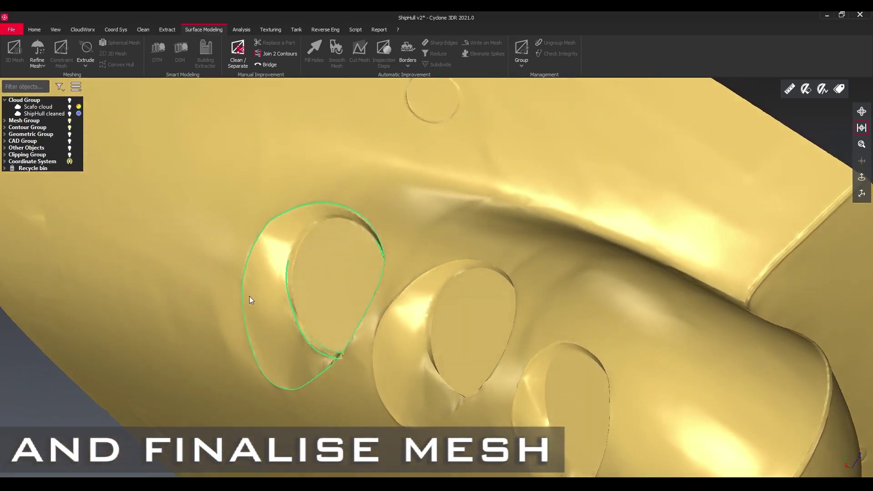
scroll(249, 296, down, 3)
drag(390, 248, 553, 266)
middle_drag(553, 266, 451, 251)
drag(451, 250, 480, 266)
scroll(480, 267, up, 3)
drag(355, 312, 299, 313)
middle_drag(299, 313, 639, 298)
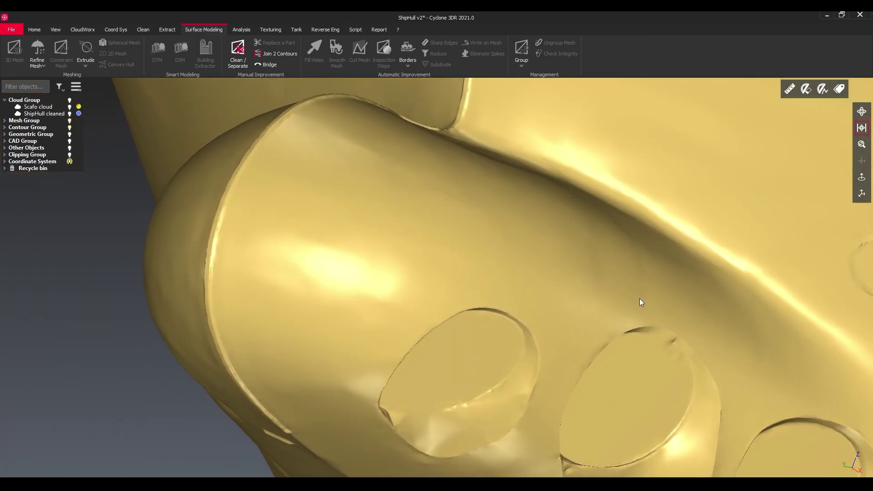
drag(641, 302, 509, 205)
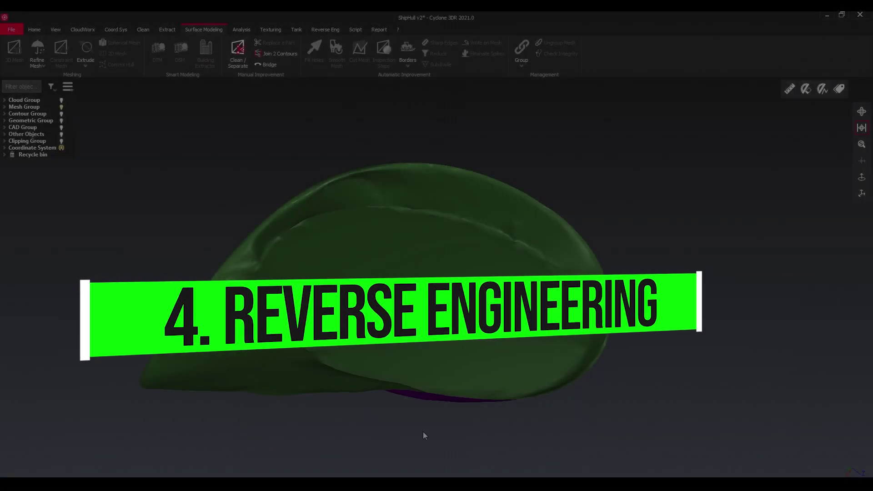
Create a network on the isolated opening mesh, extended to the border and using constraints from all contours and holes.
drag(462, 361, 435, 339)
click(419, 299)
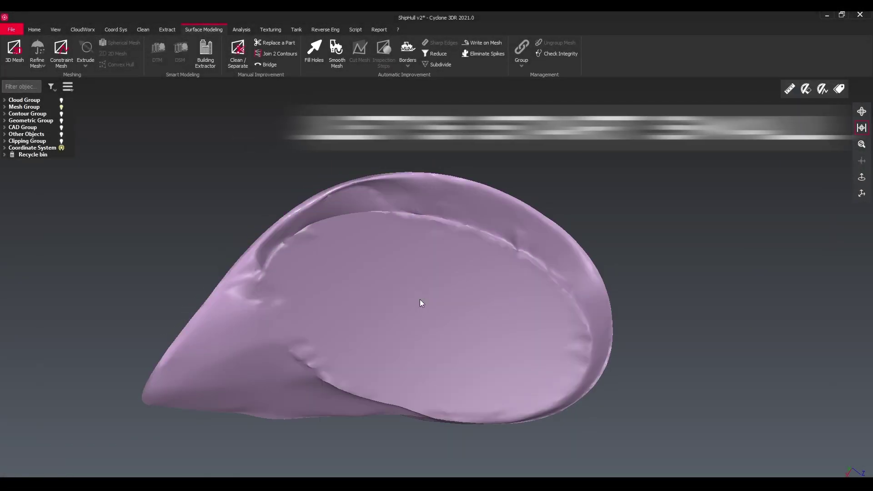
click(325, 29)
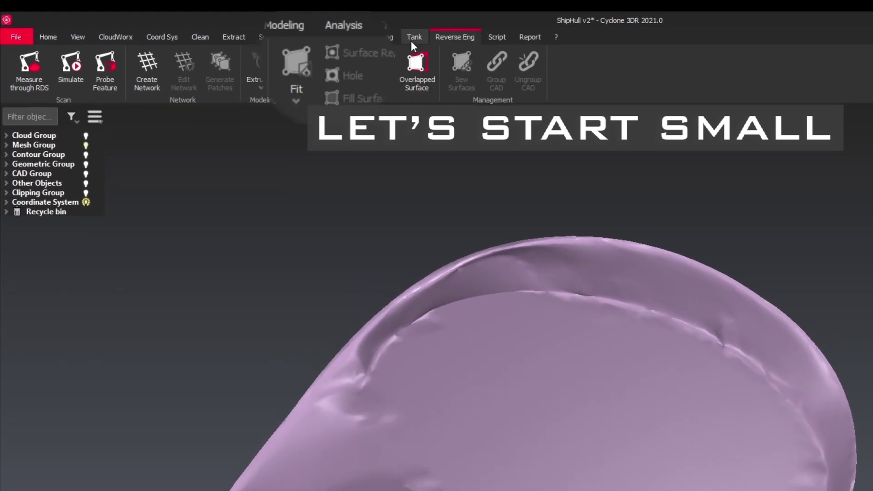
click(159, 77)
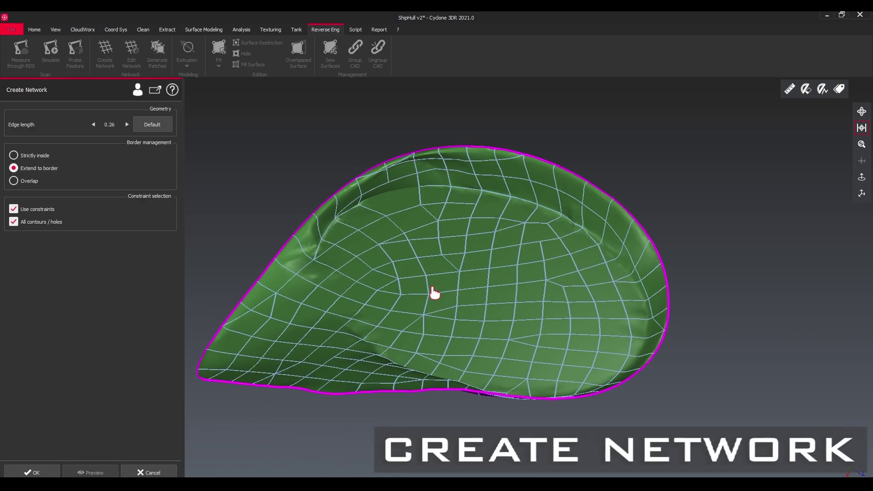
mouse_move(434, 294)
mouse_down()
mouse_move(462, 321)
mouse_move(444, 304)
mouse_up()
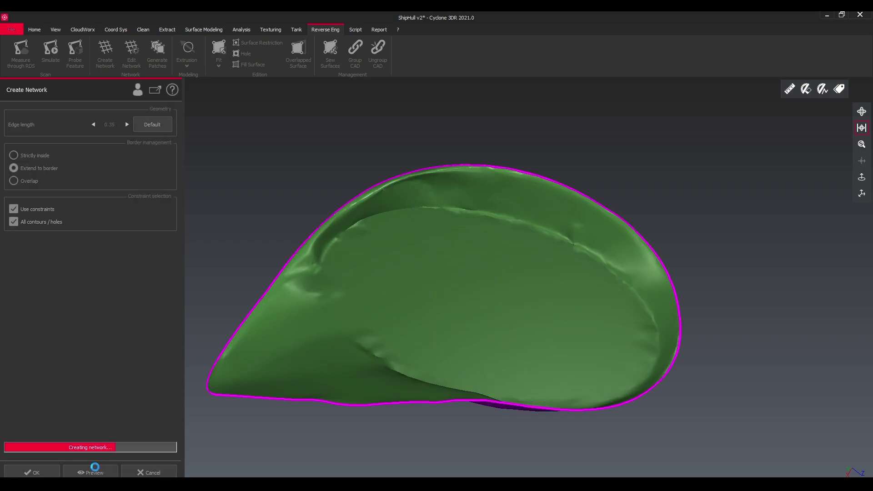
drag(487, 368, 491, 348)
click(45, 473)
Open the opening mesh's network for editing and bring its irregular interior nodes into close view.
drag(346, 313, 393, 307)
click(353, 266)
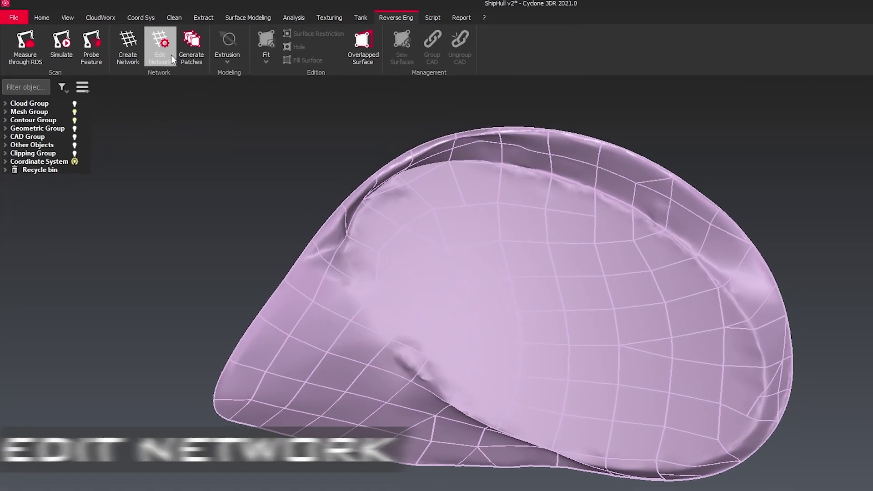
click(171, 55)
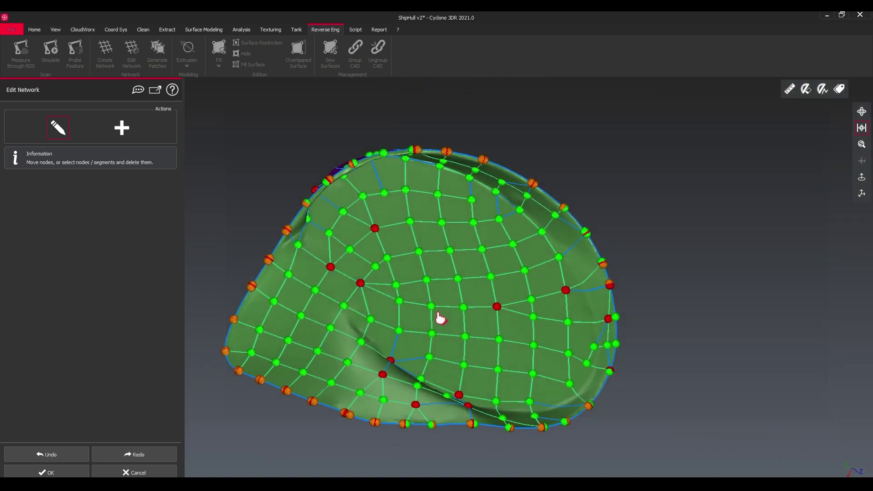
middle_drag(440, 319, 493, 273)
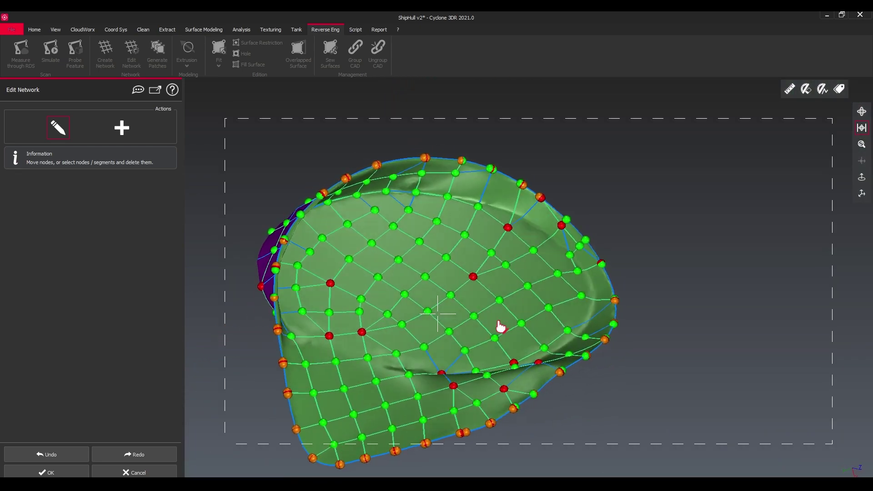
scroll(500, 326, up, 6)
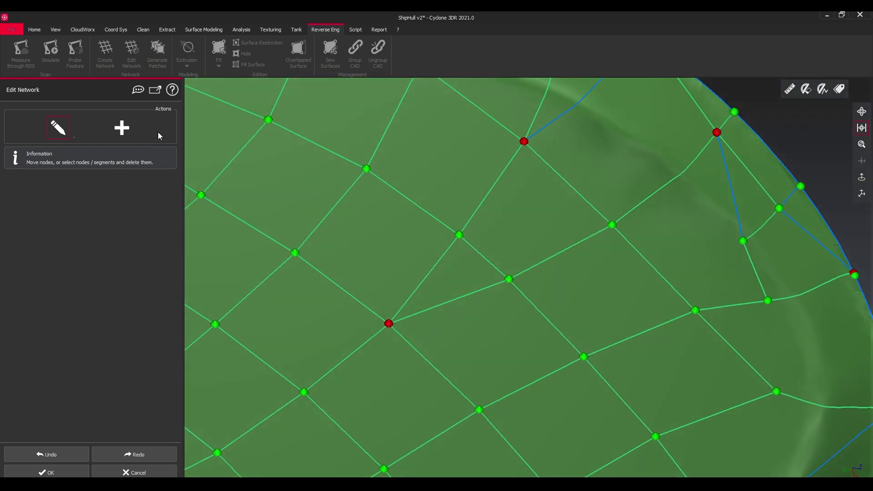
Add a segment from the interior node to the middle of the adjacent segment, and delete the diagonal joining the two red nodes.
click(133, 131)
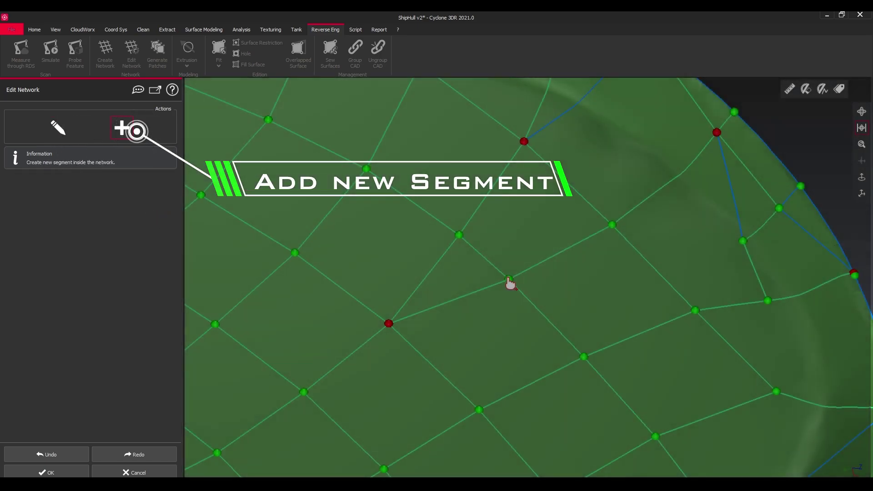
click(509, 279)
click(434, 366)
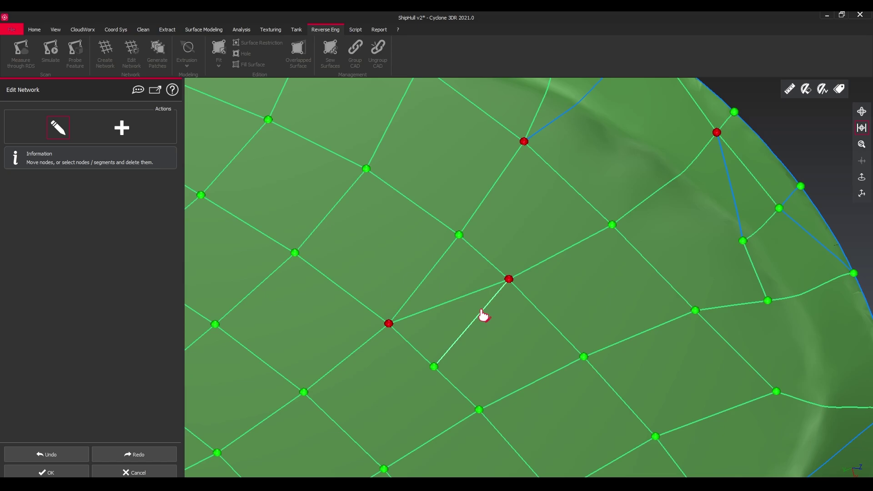
click(451, 300)
key(Delete)
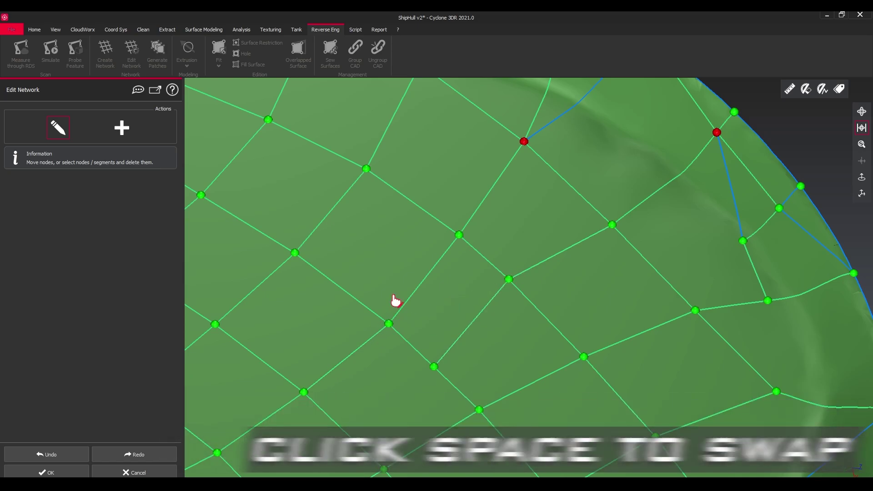
Delete the diagonal segment between the two red nodes near the recess's upper edge.
scroll(394, 301, down, 3)
drag(456, 279, 456, 245)
middle_drag(400, 277, 573, 280)
drag(552, 277, 508, 316)
scroll(457, 264, up, 3)
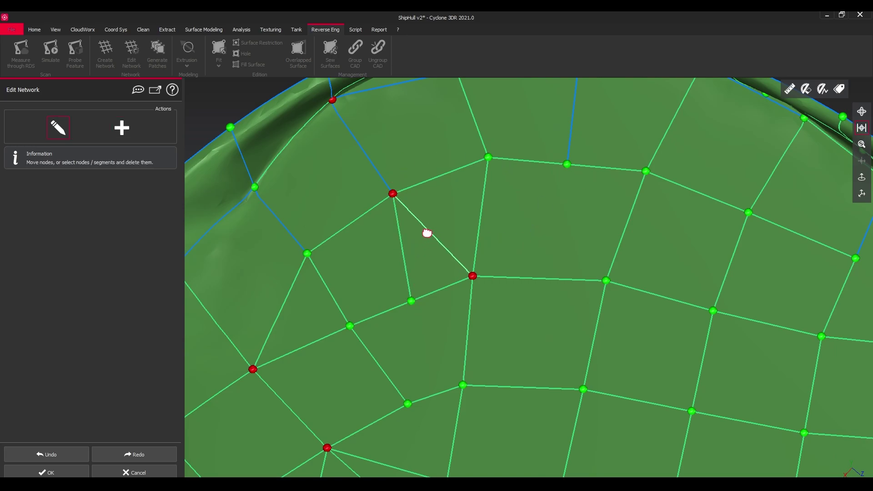
key(Delete)
Move the network nodes along the recess's upper edge so they sit on the ridge line.
scroll(464, 258, down, 3)
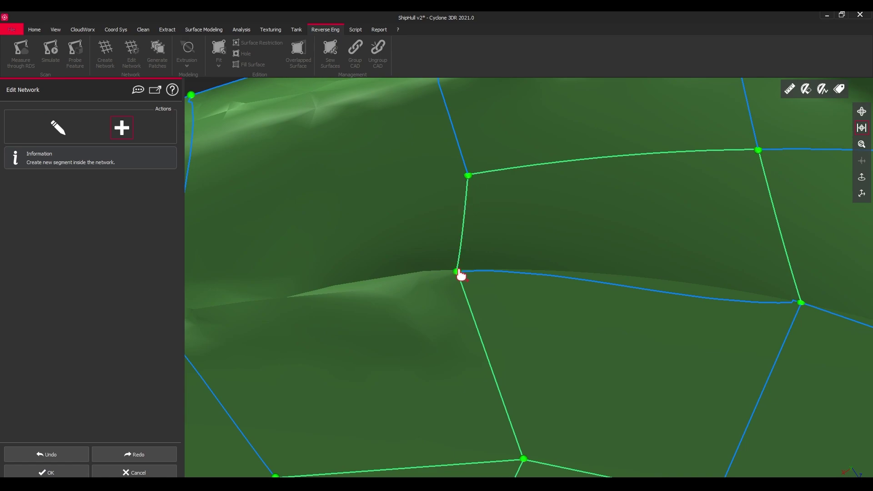
scroll(457, 272, down, 2)
middle_drag(192, 303, 318, 306)
scroll(387, 302, up, 3)
key(Escape)
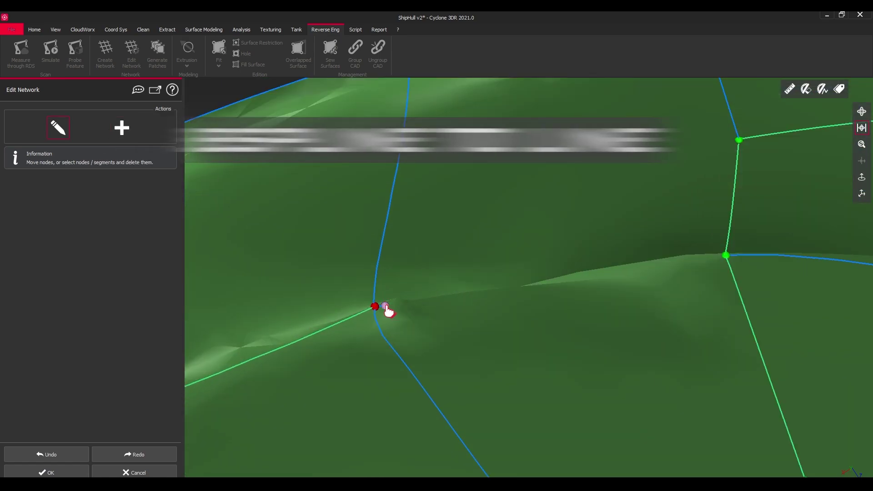
scroll(386, 308, down, 5)
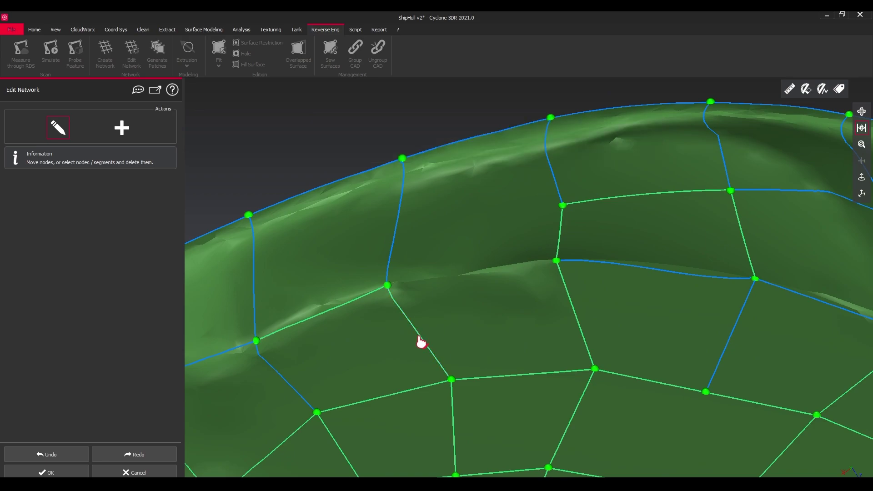
scroll(260, 339, up, 5)
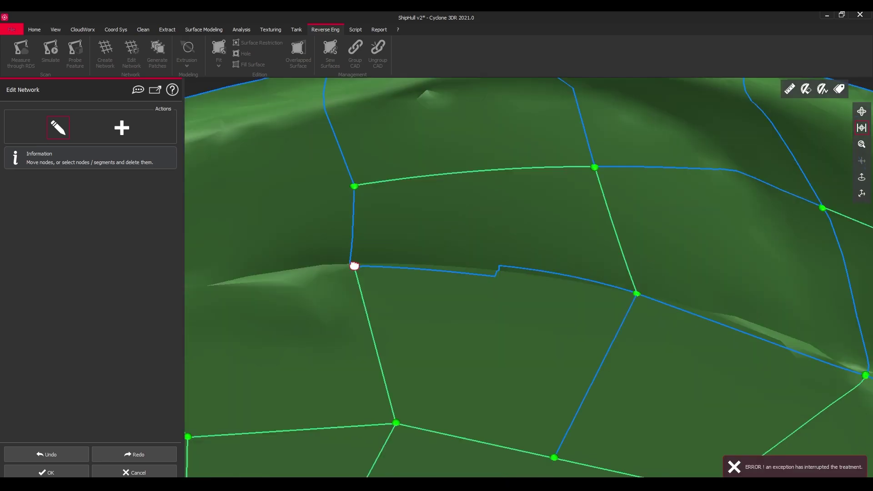
Switch the type of the segment between two ridge nodes on the recess's upper edge and reshape it through its intermediate control points.
double_click(522, 301)
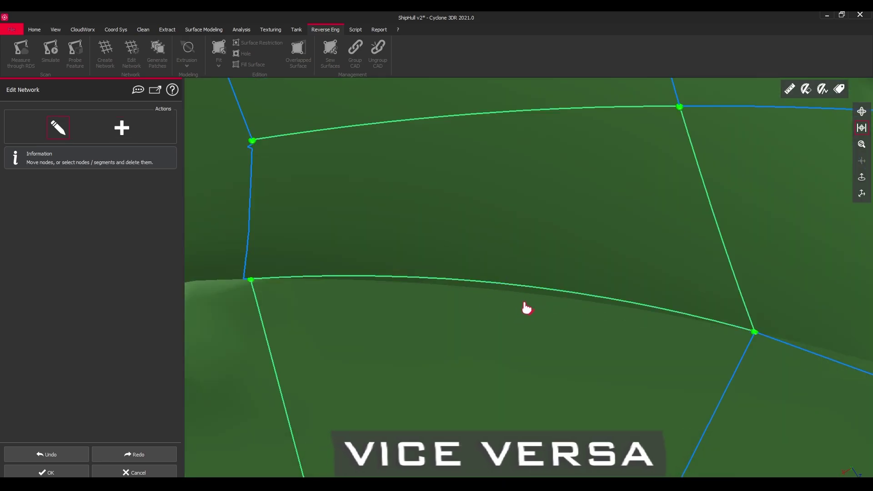
scroll(523, 301, down, 2)
mouse_move(492, 300)
mouse_down()
mouse_move(503, 281)
mouse_move(502, 291)
mouse_up()
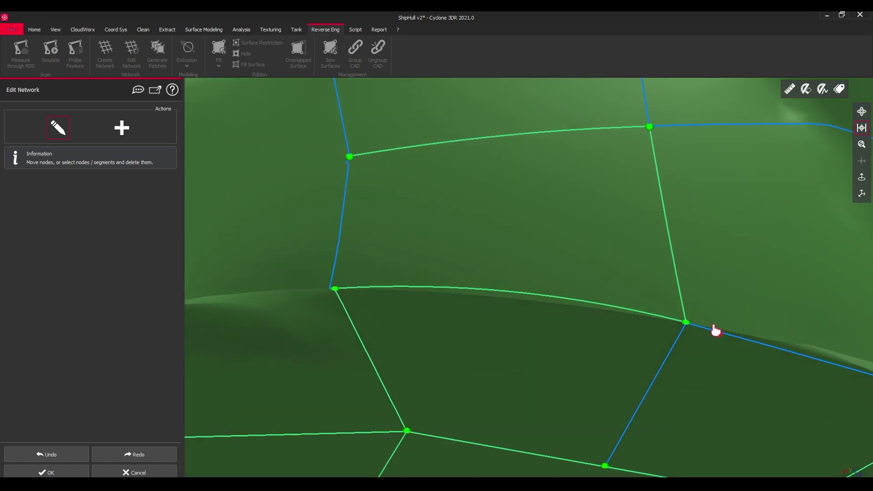
scroll(514, 310, up, 2)
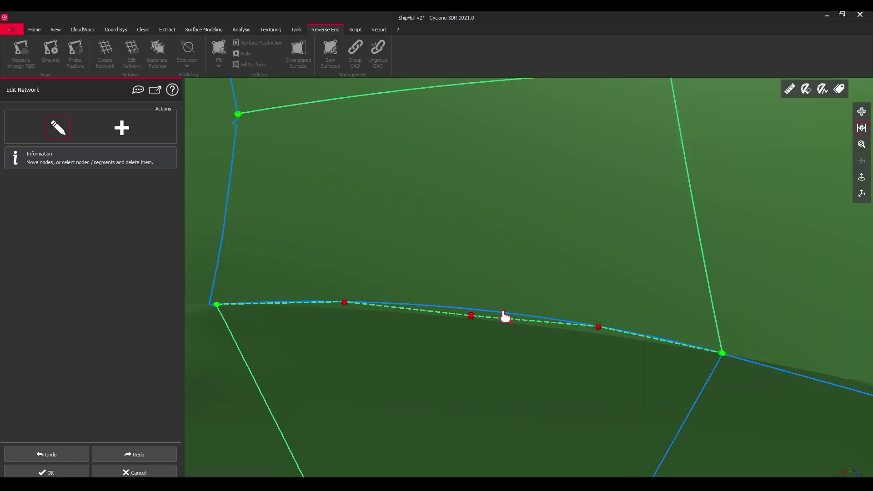
middle_drag(464, 323, 515, 323)
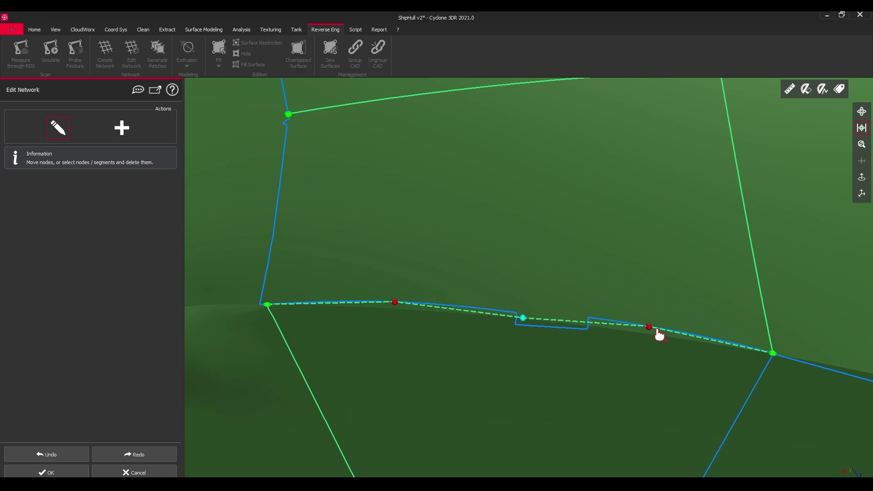
scroll(493, 288, down, 5)
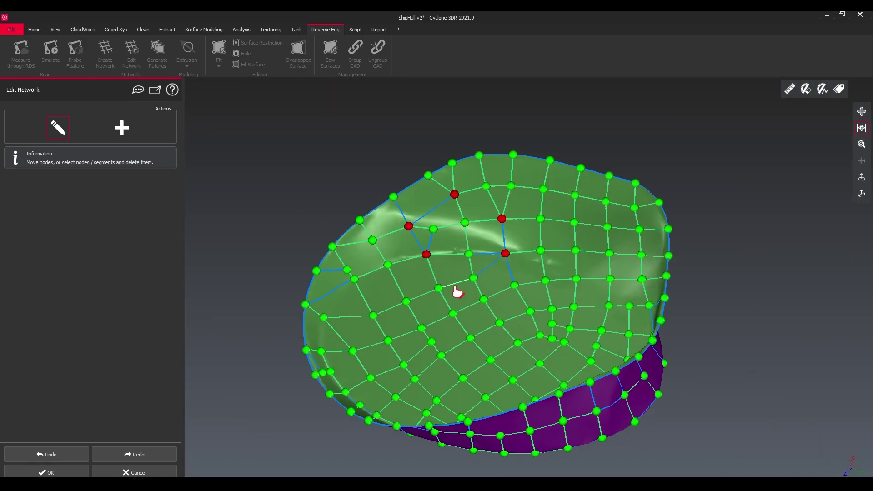
Move the two nodes beside the central red junction onto the crease so their row of segments follows it.
scroll(493, 296, up, 4)
drag(533, 260, 496, 269)
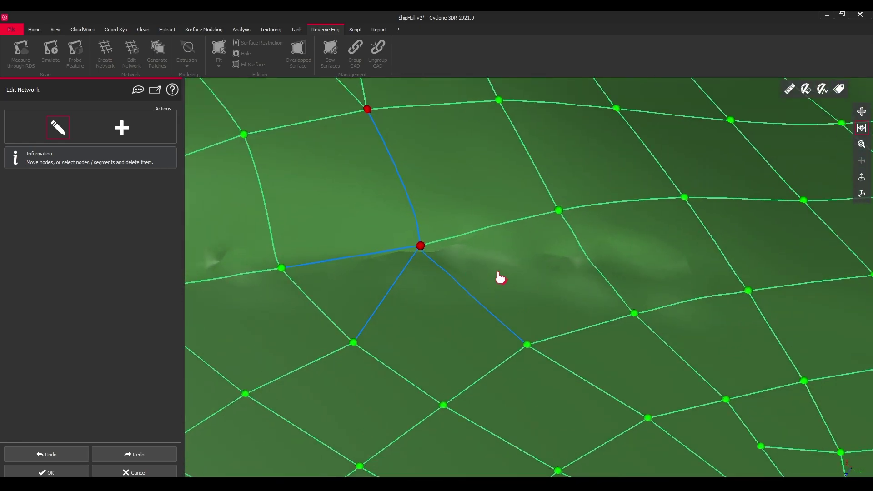
click(421, 252)
scroll(585, 263, up, 3)
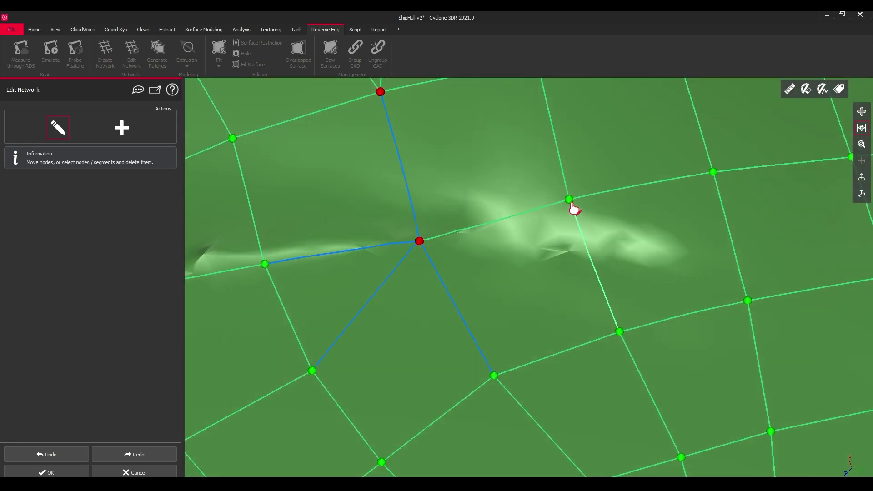
drag(587, 258, 587, 252)
middle_drag(620, 276, 446, 267)
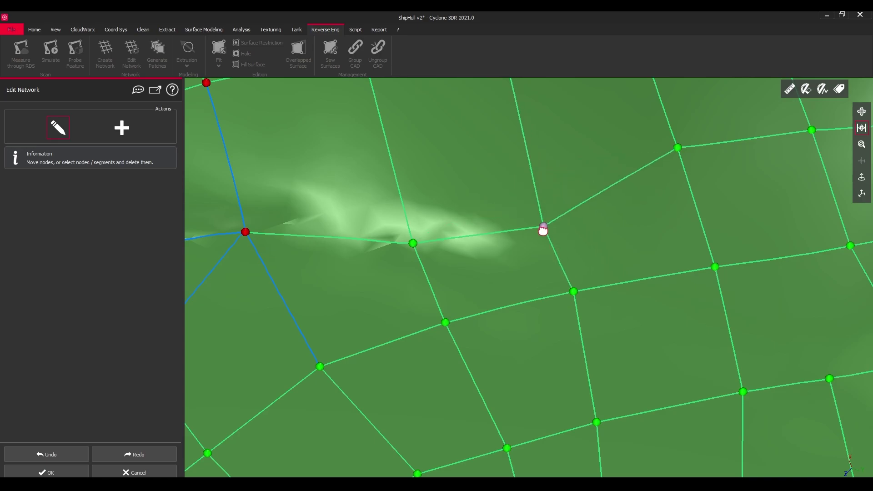
Move the nodes around the recess's tapered corner onto its ridge line, including the red node on the lower ridge.
scroll(574, 259, down, 3)
drag(574, 259, 483, 226)
scroll(493, 257, up, 3)
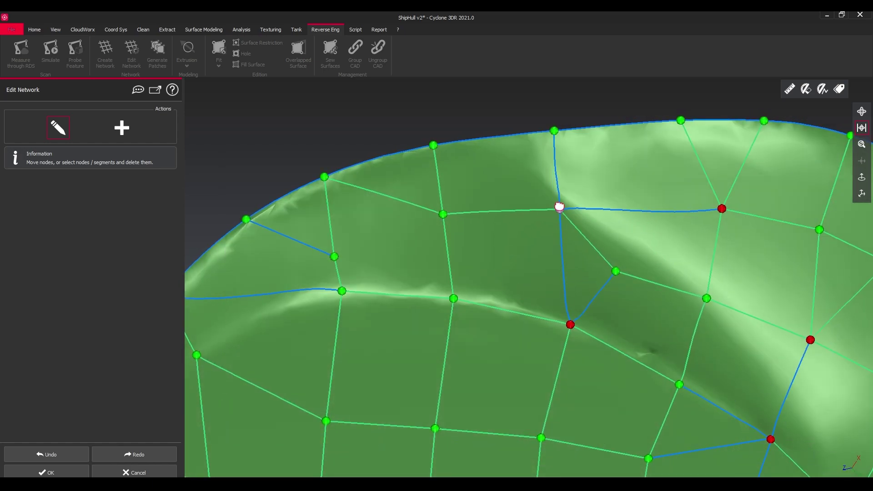
middle_drag(678, 298, 553, 263)
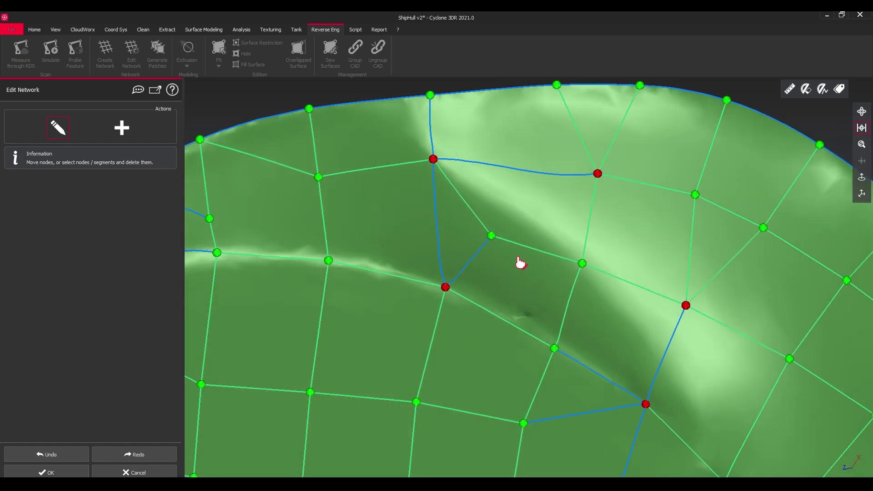
middle_drag(581, 269, 498, 209)
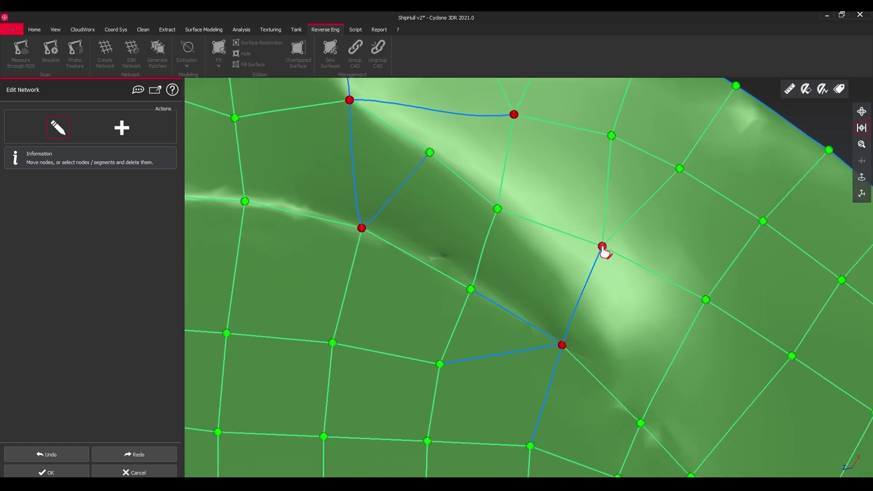
drag(606, 329, 582, 252)
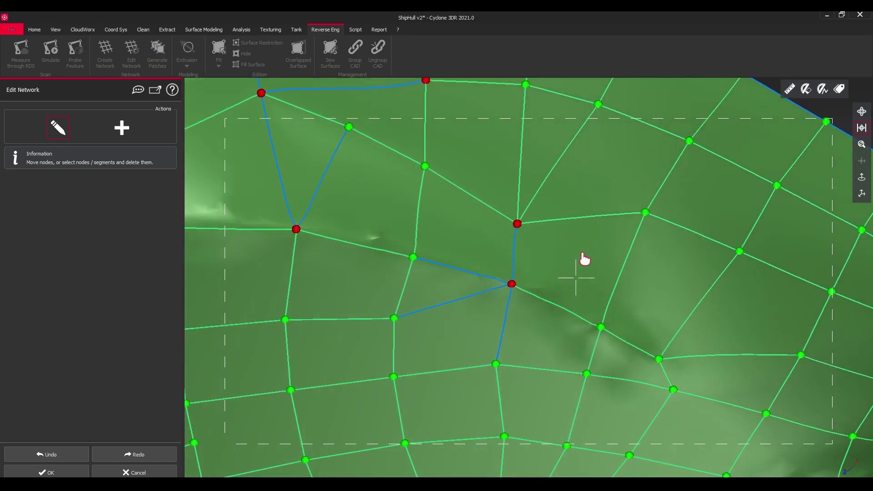
Add a segment from the red ridge node to the nearby crease node, and delete its diagonal segment to the outer row.
scroll(684, 327, up, 3)
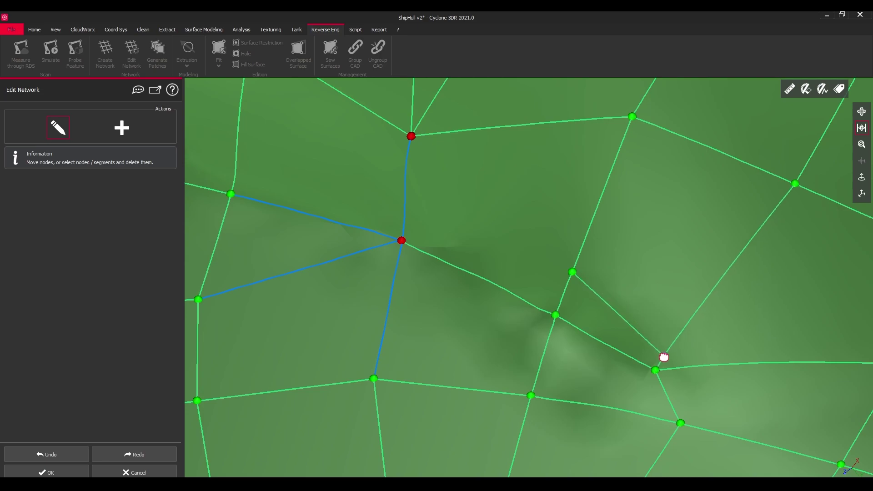
drag(606, 337, 594, 291)
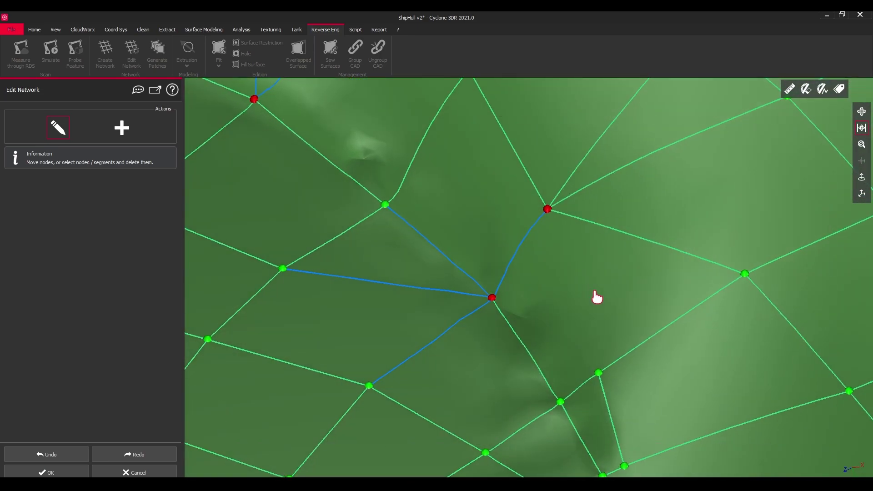
click(547, 210)
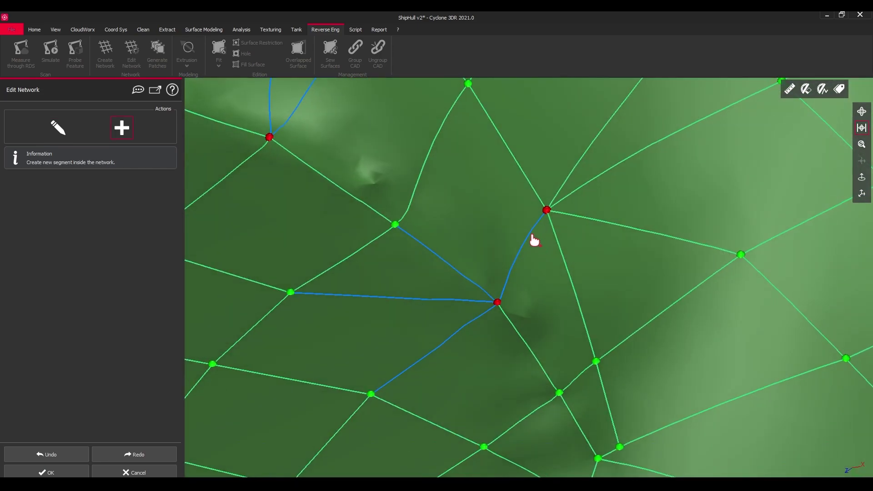
scroll(543, 256, down, 5)
scroll(568, 230, up, 2)
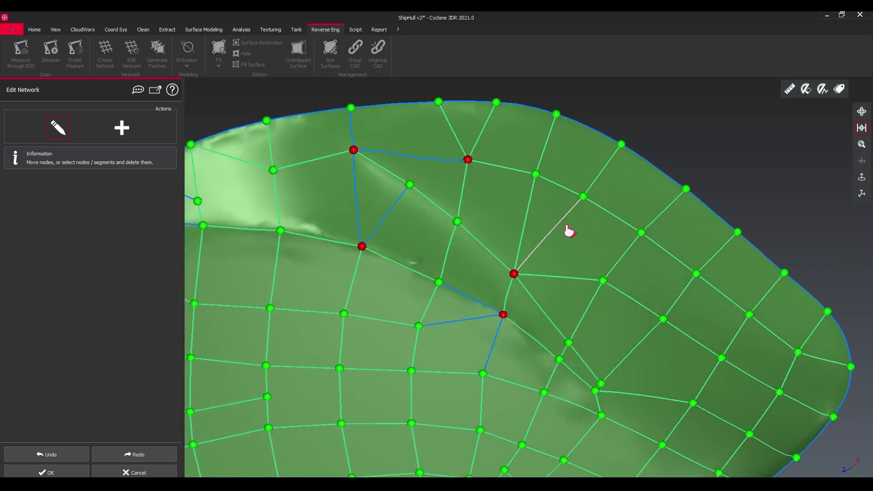
Rearrange the nodes around the red node near the upper border so the adjoining segments follow the ridge.
scroll(573, 225, up, 2)
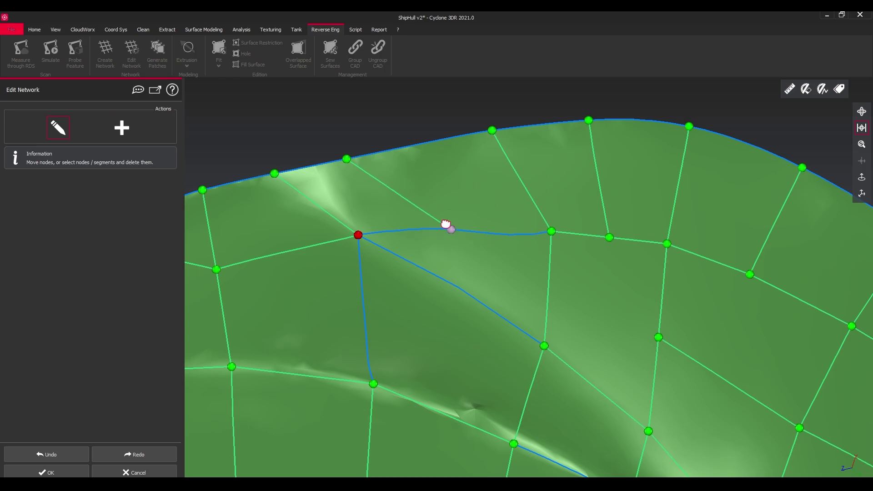
drag(446, 224, 442, 218)
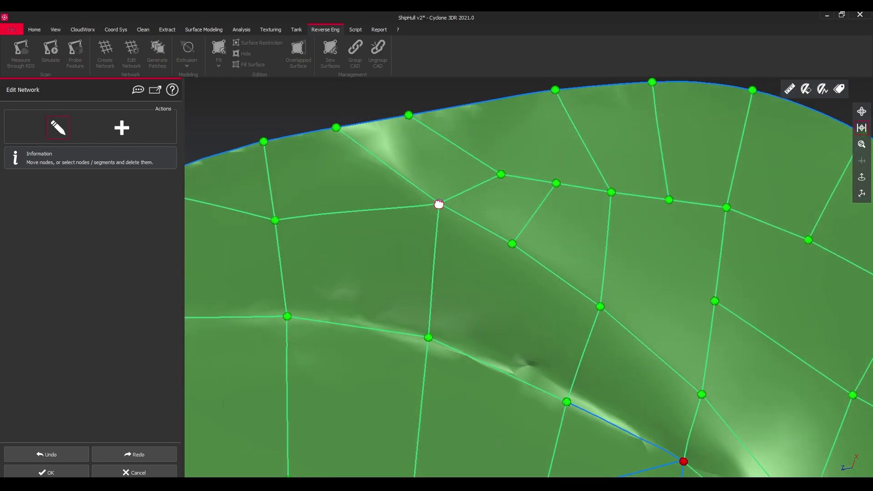
drag(439, 203, 463, 219)
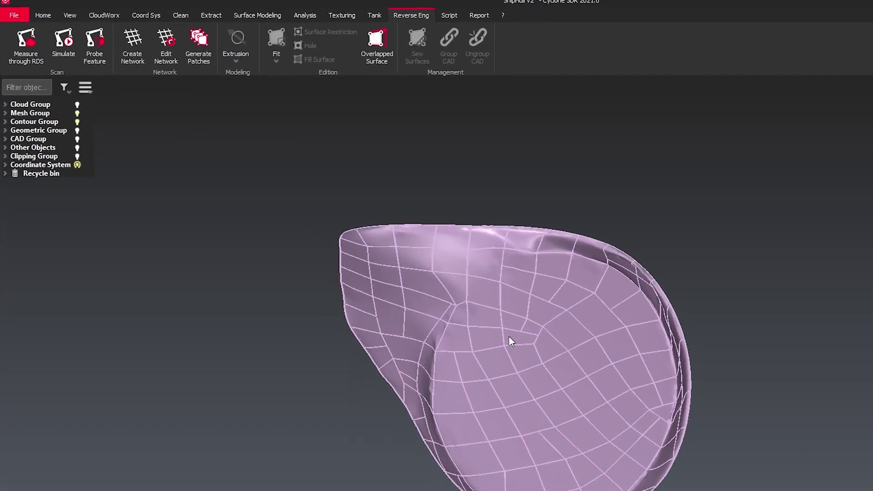
Preview the patches generated from the edited network and examine the faces near the opening's upper rim.
click(173, 50)
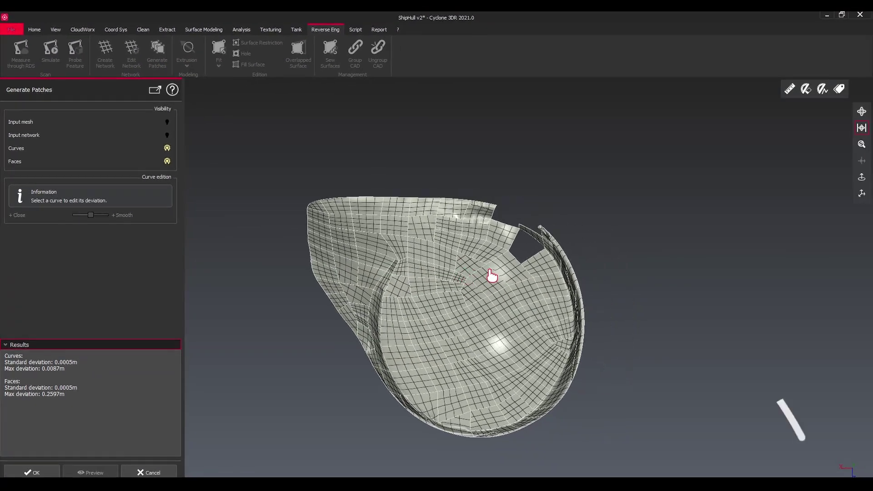
scroll(484, 259, up, 5)
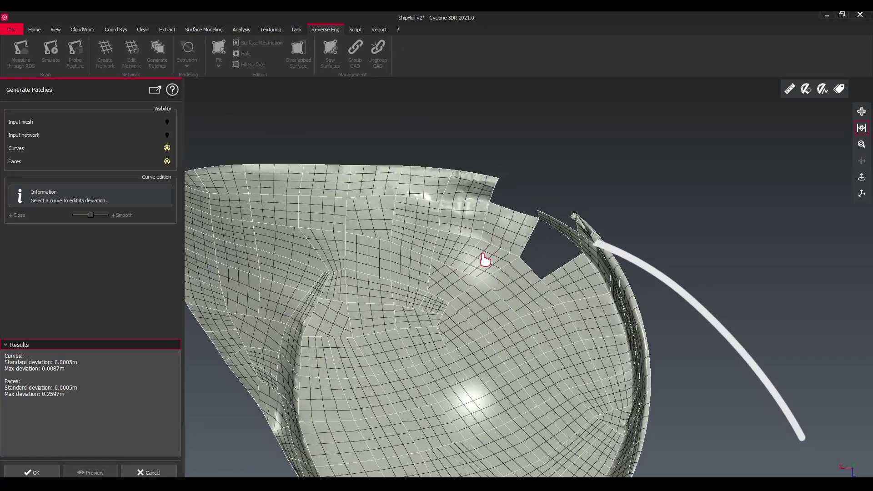
middle_drag(482, 254, 473, 263)
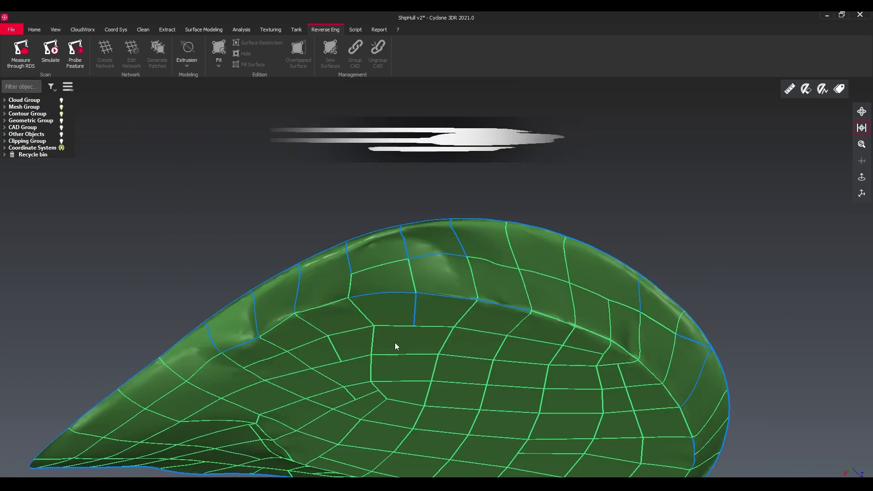
Generate patches from the revised opening network, inspect the surface from all sides, and accept the result.
middle_drag(395, 342, 387, 333)
scroll(387, 332, up, 2)
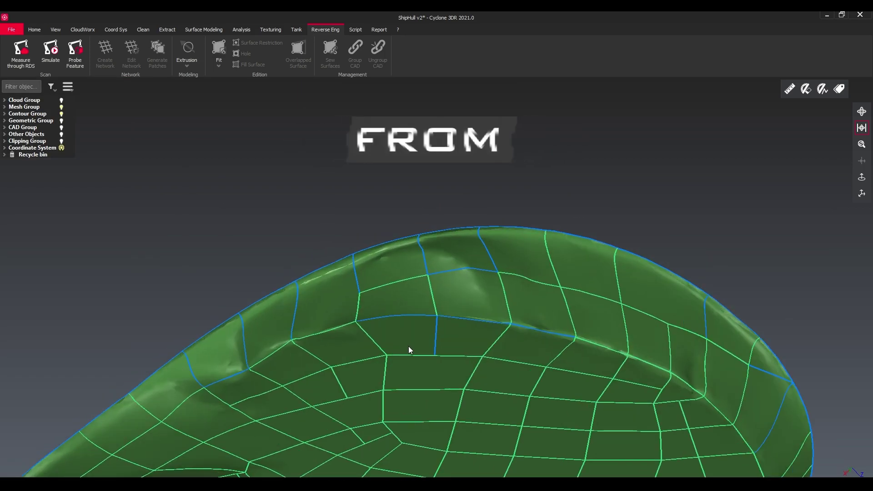
drag(408, 345, 383, 325)
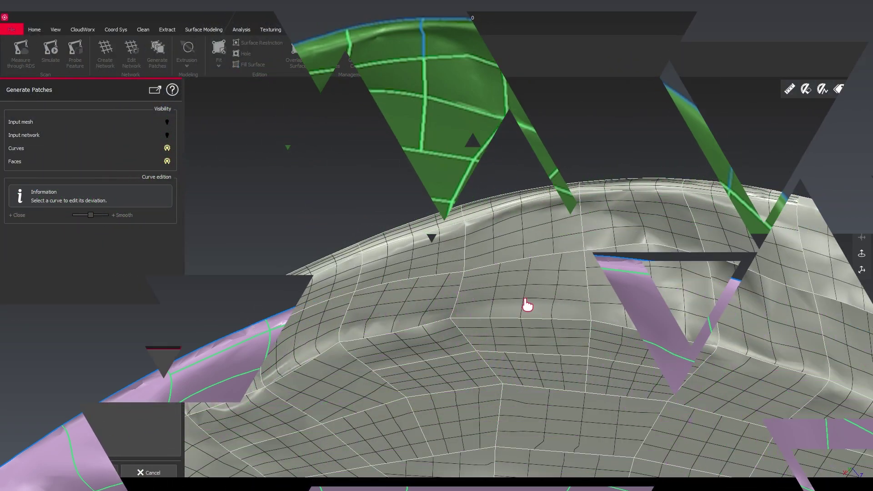
middle_drag(535, 326, 495, 294)
drag(492, 290, 430, 291)
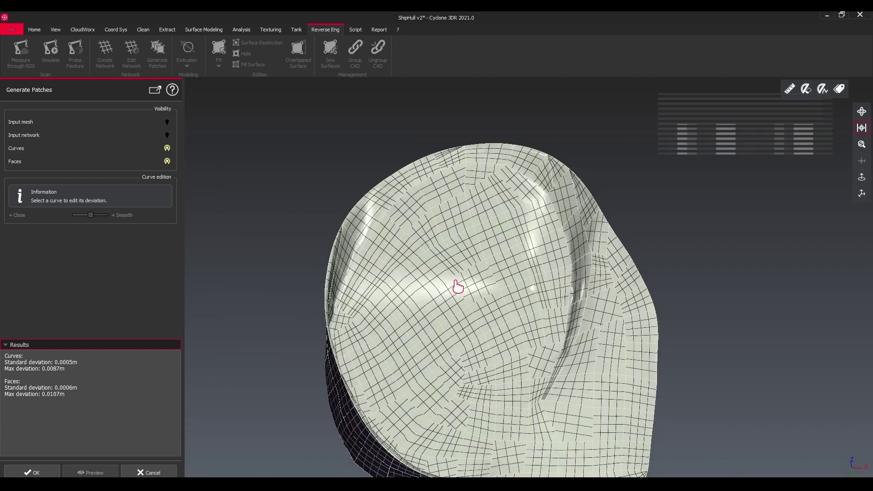
drag(458, 286, 471, 306)
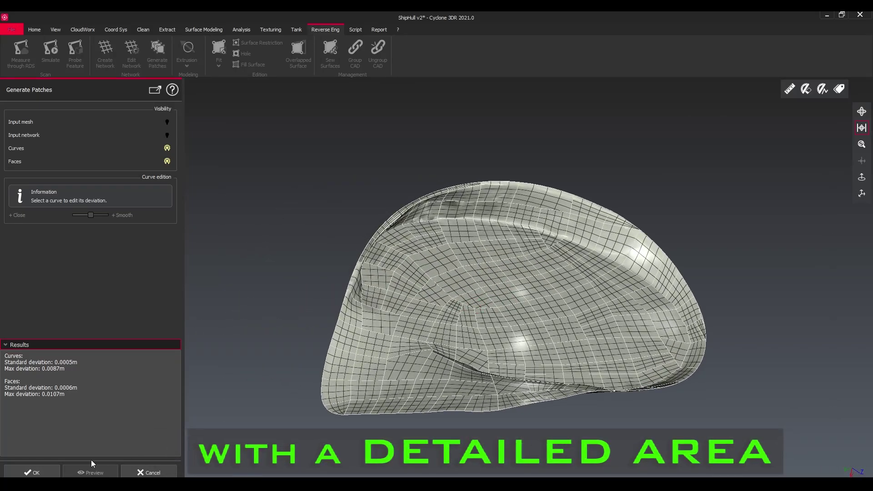
click(32, 472)
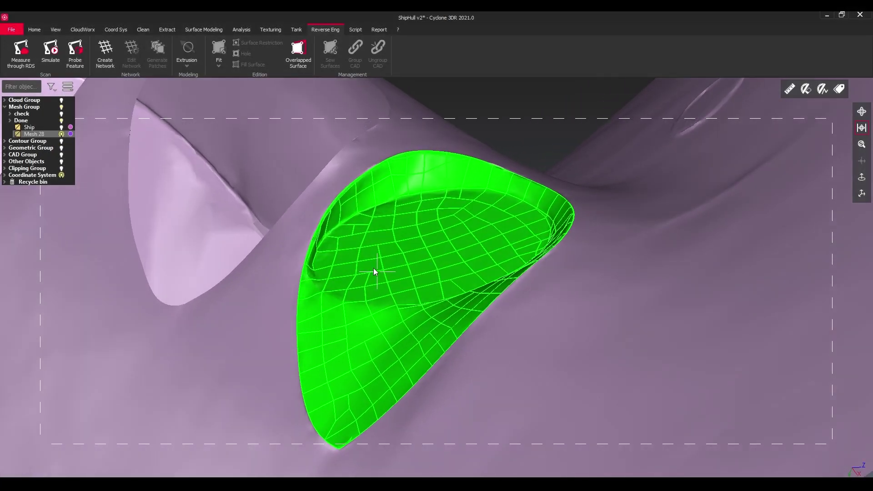
Bring the whole hull with its surfaced openings into view and show only the hull mesh.
drag(374, 268, 118, 194)
scroll(413, 259, down, 5)
drag(413, 258, 269, 234)
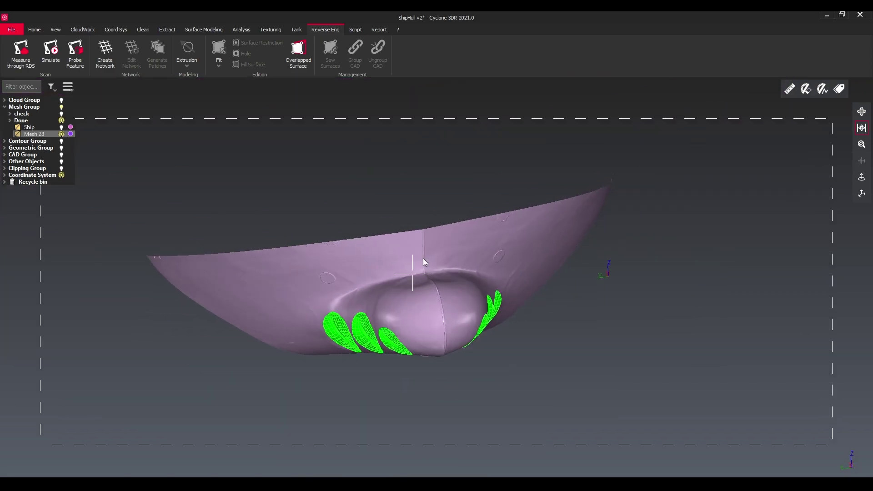
drag(423, 259, 419, 299)
right_click(429, 291)
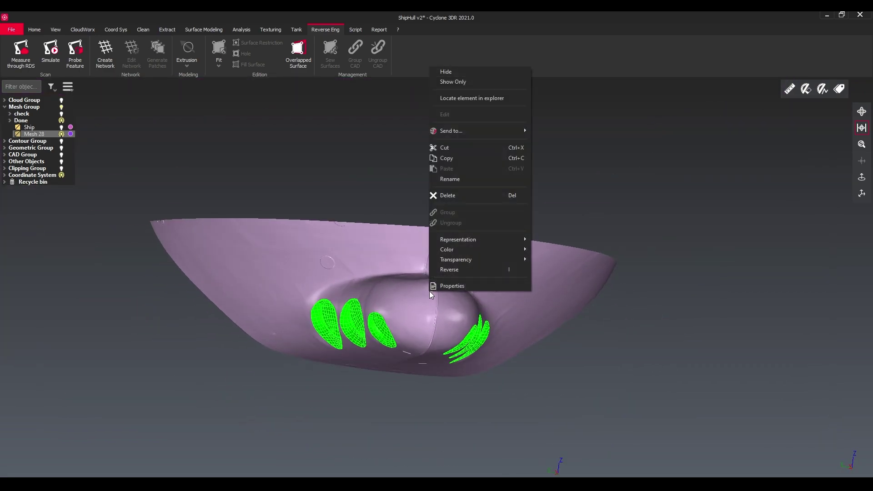
click(452, 81)
Preview a curve network on the hull mesh with an edge length of 2.50 and the Extend to border option.
drag(442, 296, 378, 258)
scroll(378, 258, up, 3)
click(381, 261)
click(107, 59)
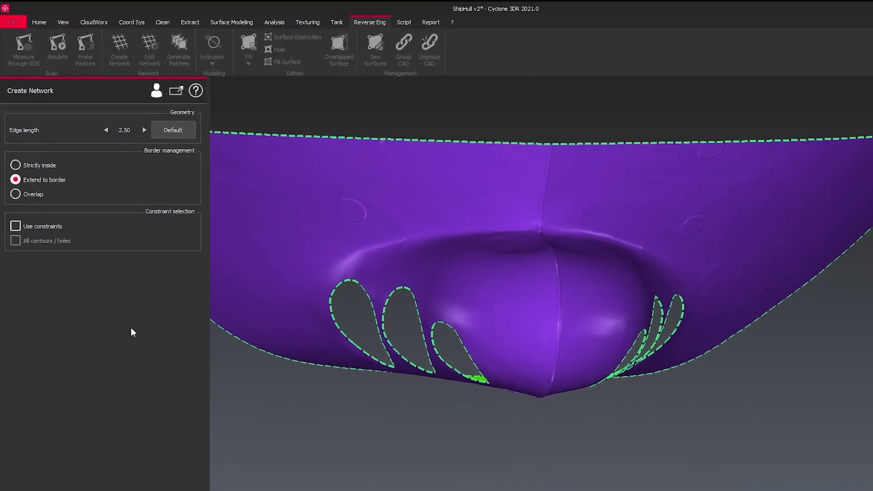
click(104, 473)
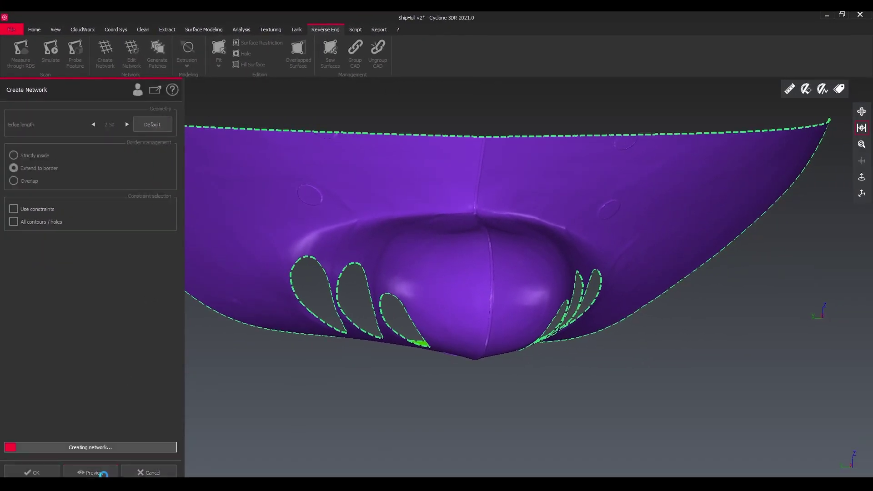
Examine the previewed network around the circular recess above the side openings and accept it.
middle_drag(362, 288, 376, 266)
drag(389, 246, 356, 221)
middle_drag(357, 221, 501, 266)
scroll(464, 225, up, 7)
middle_drag(464, 225, 473, 260)
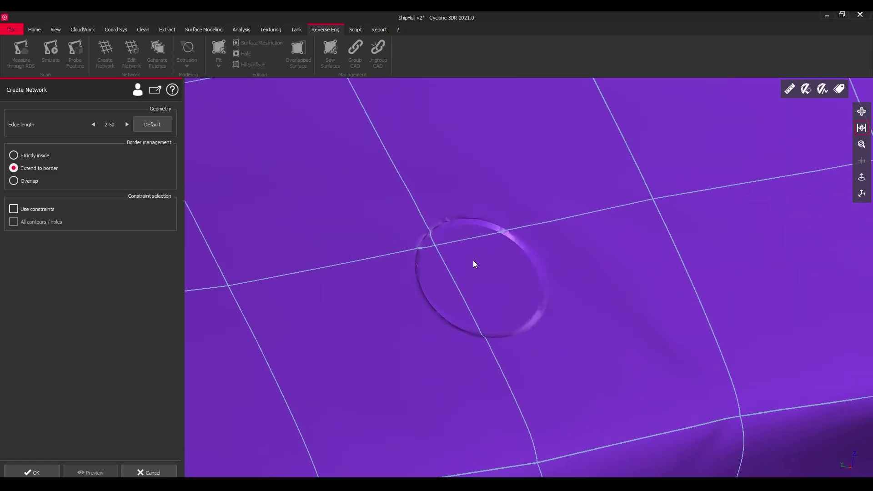
scroll(473, 260, up, 3)
drag(470, 271, 504, 234)
scroll(489, 223, down, 5)
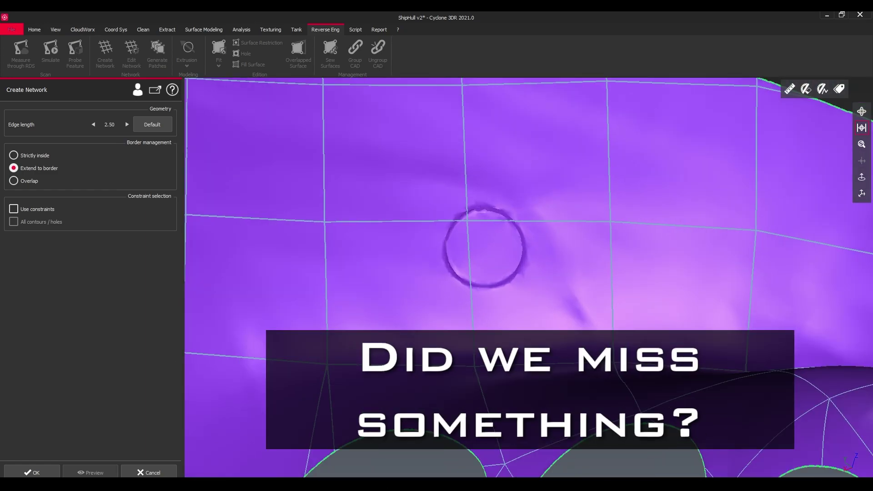
click(31, 472)
Edit the hull network and add horizontal and vertical segments that form a finer grid around the circular recess.
click(457, 199)
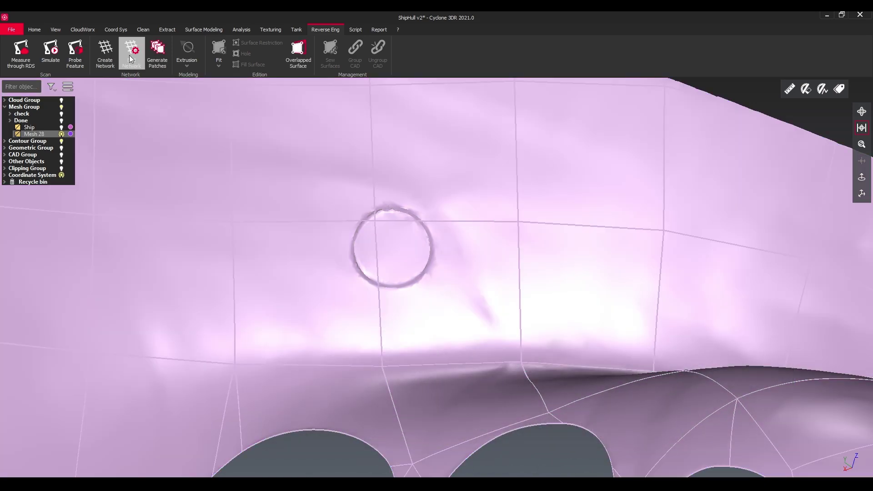
click(131, 57)
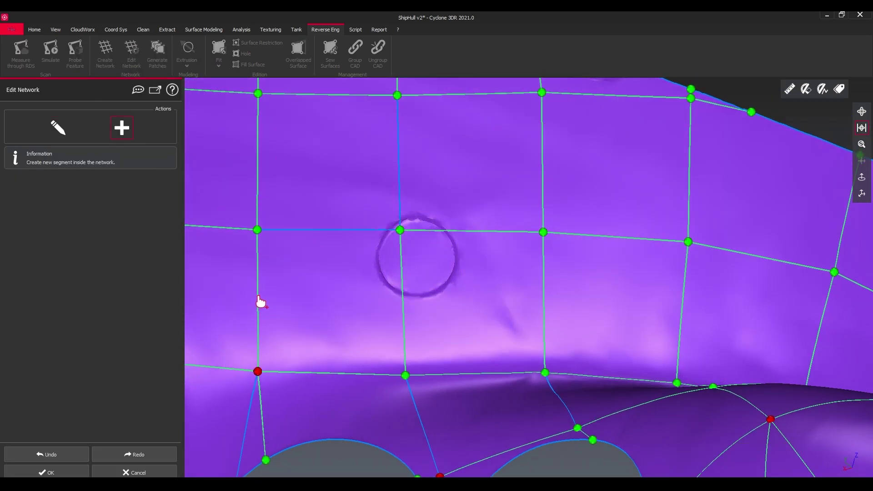
click(543, 303)
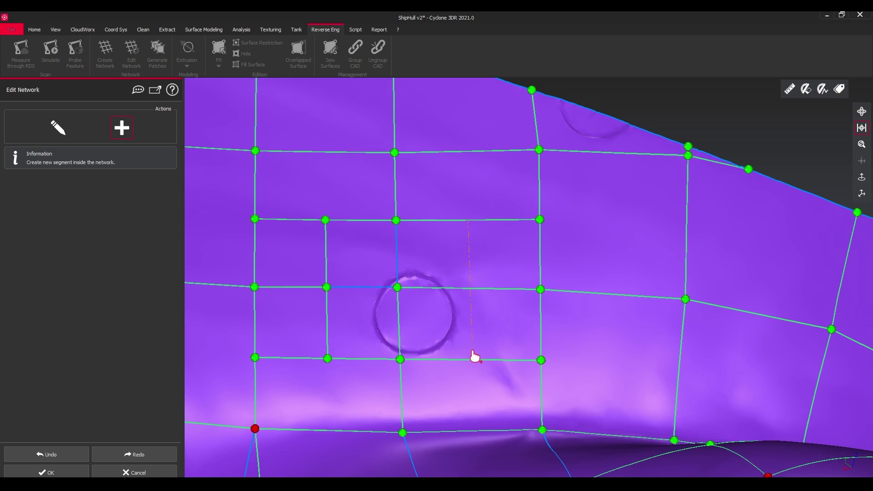
middle_drag(421, 301, 401, 273)
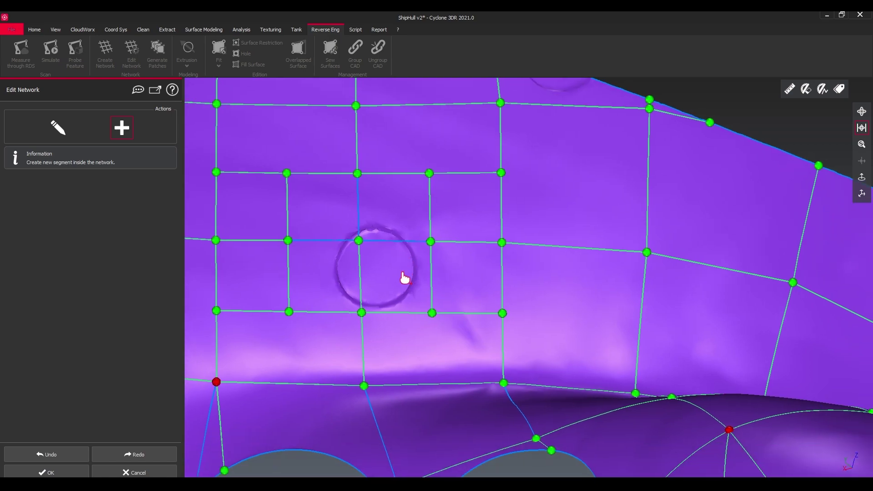
scroll(383, 276, up, 2)
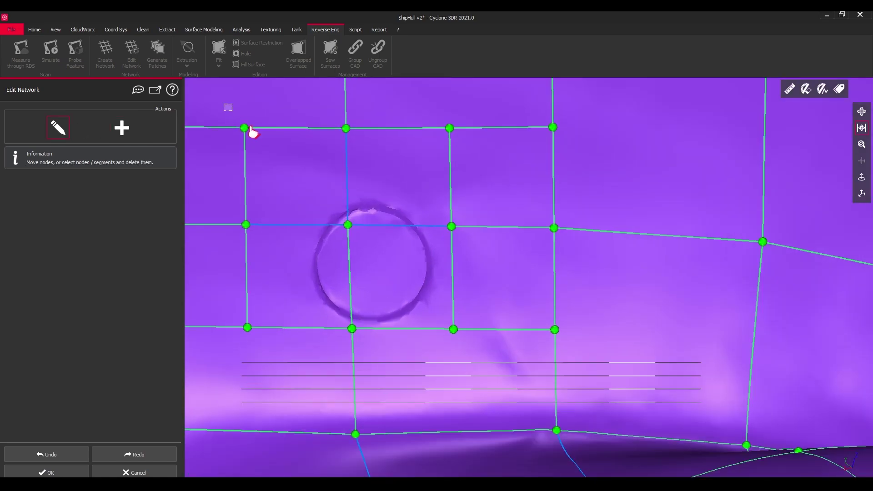
Move the nine inner grid nodes together so their middle node sits at the centre of the circular recess.
drag(253, 133, 478, 336)
drag(347, 225, 364, 253)
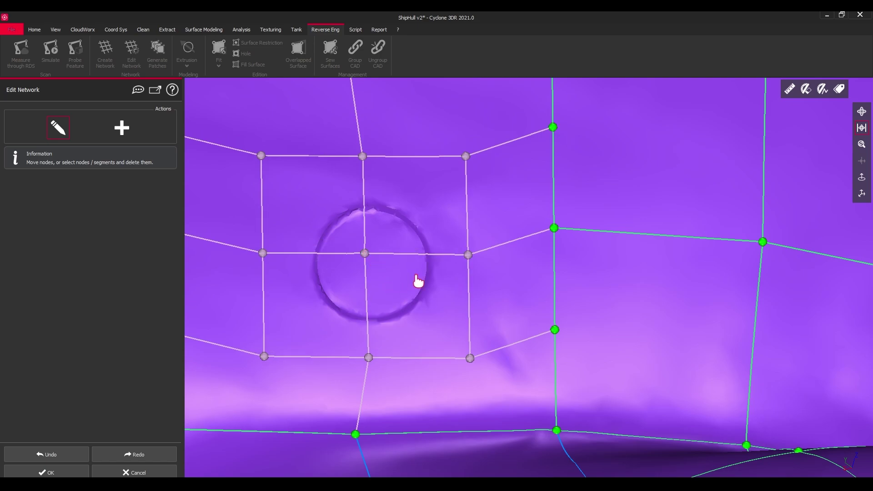
scroll(418, 281, down, 5)
scroll(410, 245, up, 3)
Shift the node columns on both sides of the fine grid downward to line up with its rows.
drag(296, 159, 351, 295)
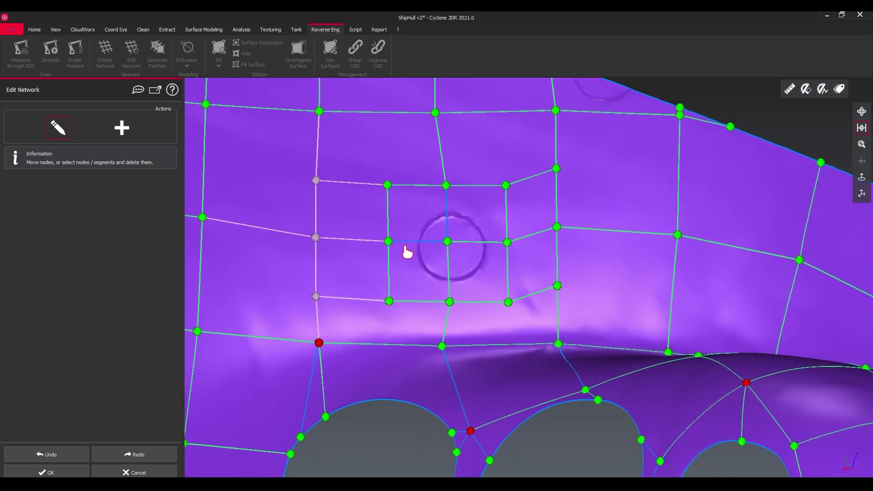
middle_drag(556, 166, 359, 149)
drag(342, 129, 386, 285)
middle_drag(392, 243, 524, 265)
scroll(489, 262, up, 3)
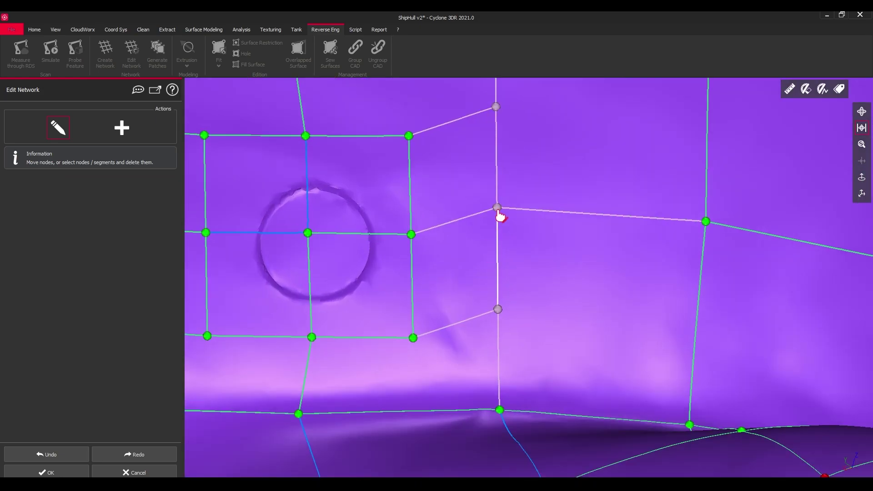
Add four diagonal segments inside the circular recess, forming a diamond between its four crossing points with the network.
scroll(340, 258, up, 3)
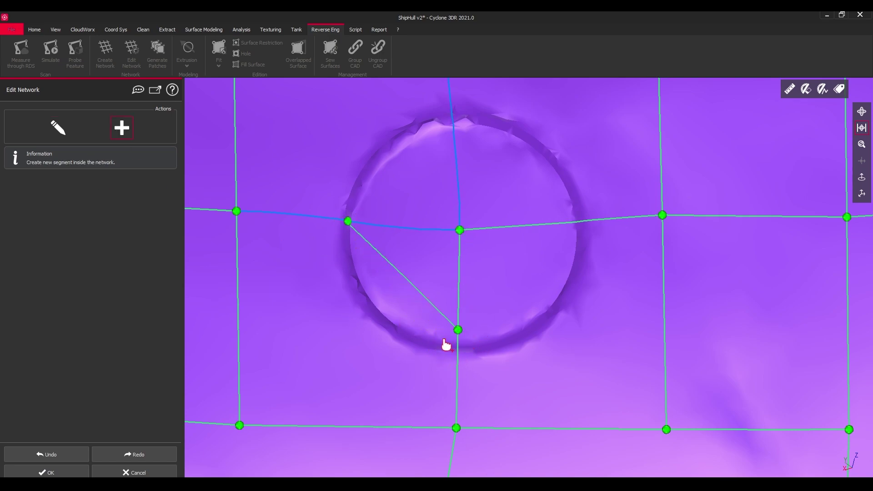
click(586, 223)
middle_drag(586, 223, 579, 291)
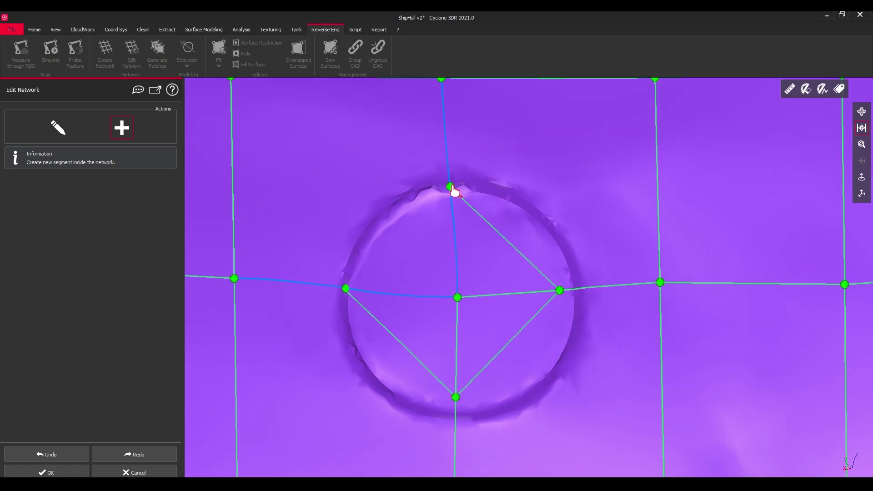
middle_drag(360, 284, 350, 249)
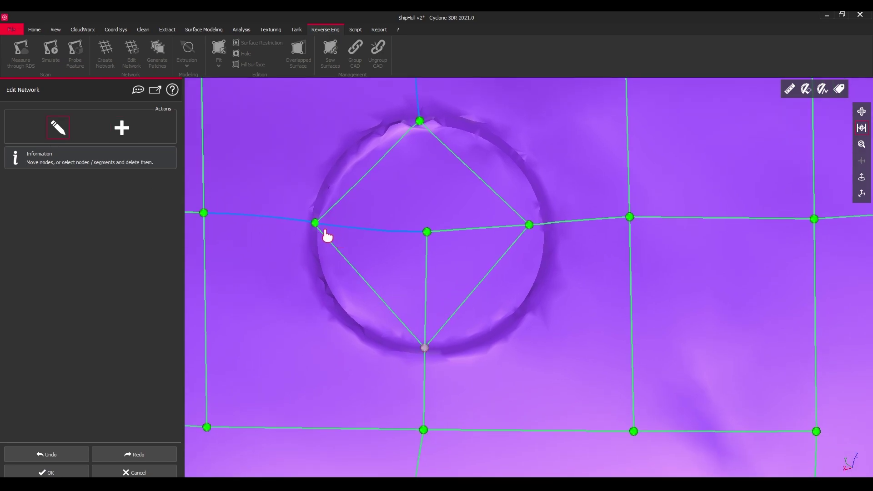
Move the inner diamond's side and upper nodes onto the inner edge of the circular recess.
drag(315, 224, 320, 230)
drag(529, 225, 541, 226)
drag(419, 125, 421, 131)
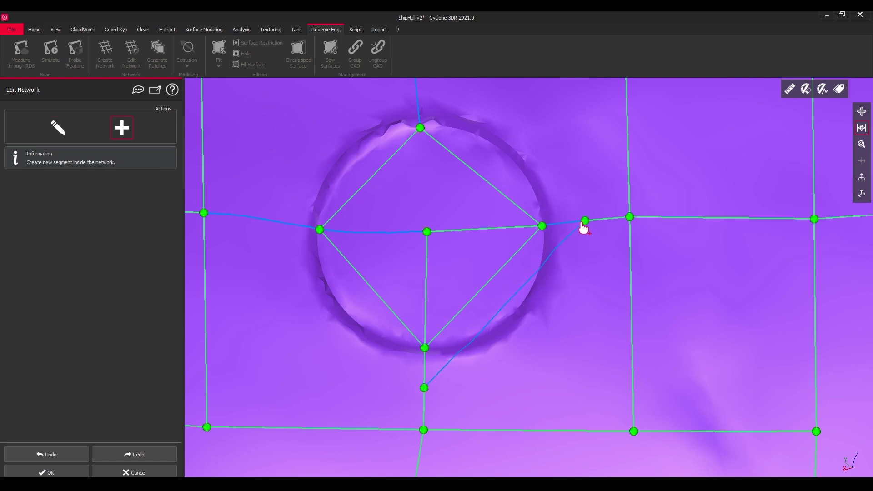
Add a second, larger diamond of segments around the circular recess, connecting the surrounding network lines.
middle_drag(516, 163, 551, 244)
click(449, 150)
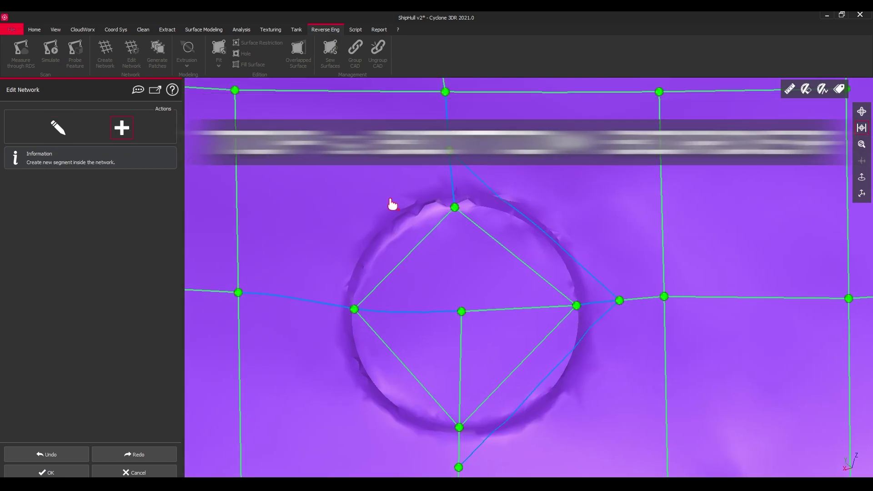
click(296, 298)
middle_drag(297, 300, 305, 208)
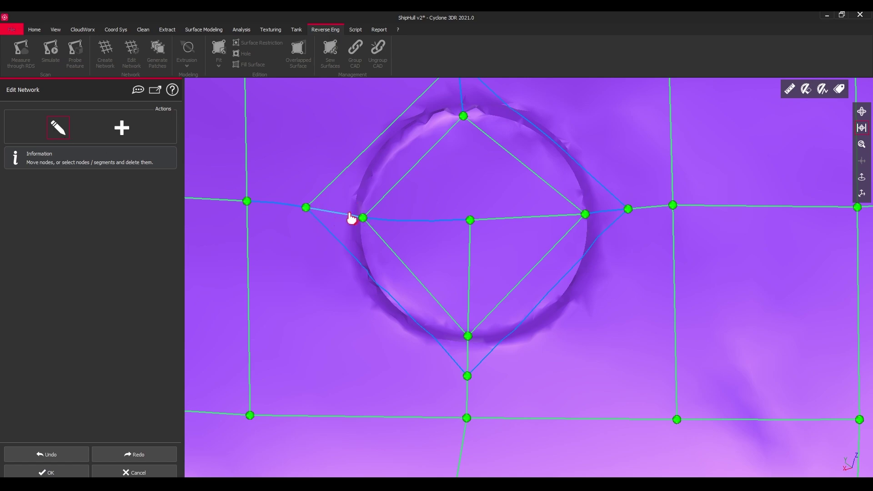
Move the outer diamond's left and lower nodes onto the outer edge of the circular recess.
scroll(351, 218, up, 3)
drag(263, 200, 356, 222)
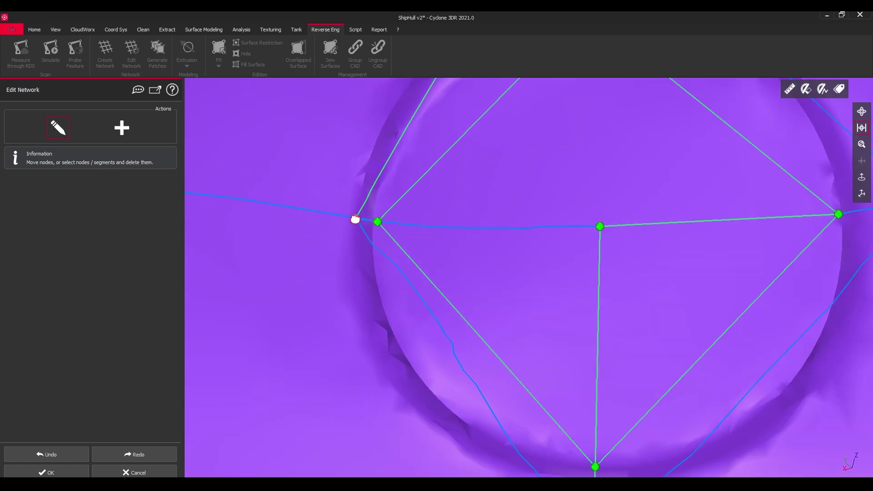
middle_drag(466, 333, 398, 168)
drag(528, 389, 527, 321)
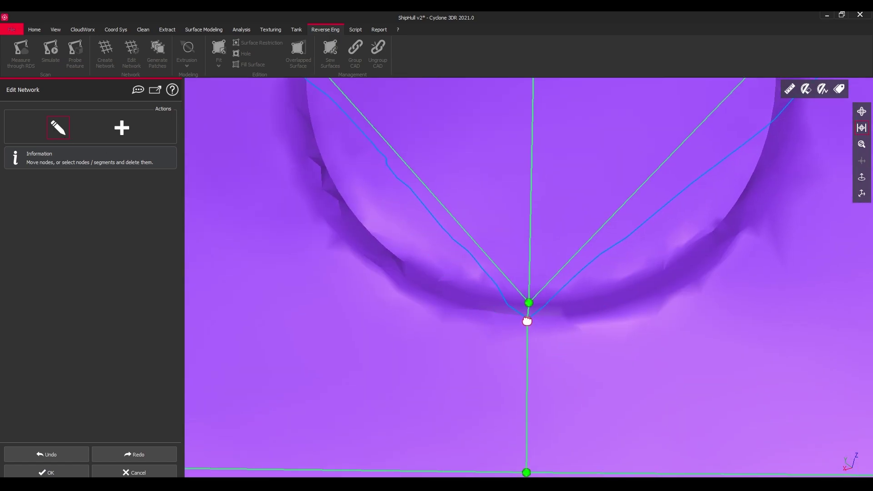
scroll(443, 269, down, 2)
scroll(450, 287, up, 2)
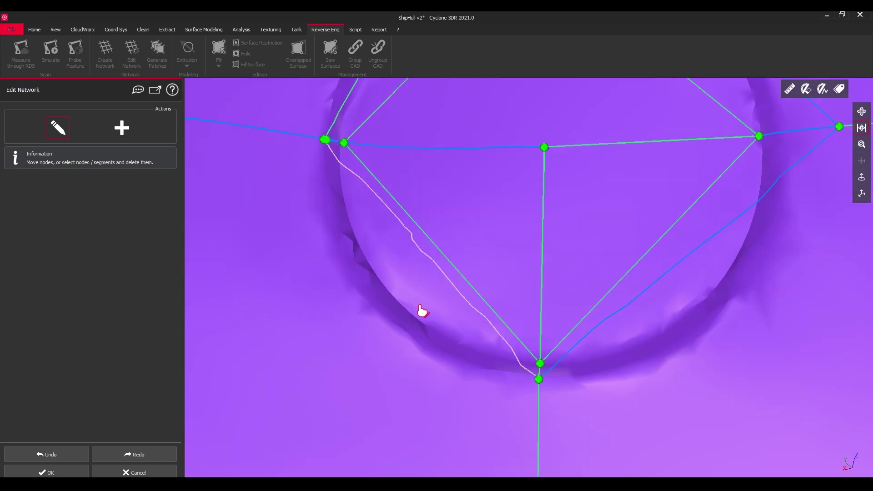
Bend the outer diamond's lower-left segment with its control points to follow the recess's outer edge.
click(438, 268)
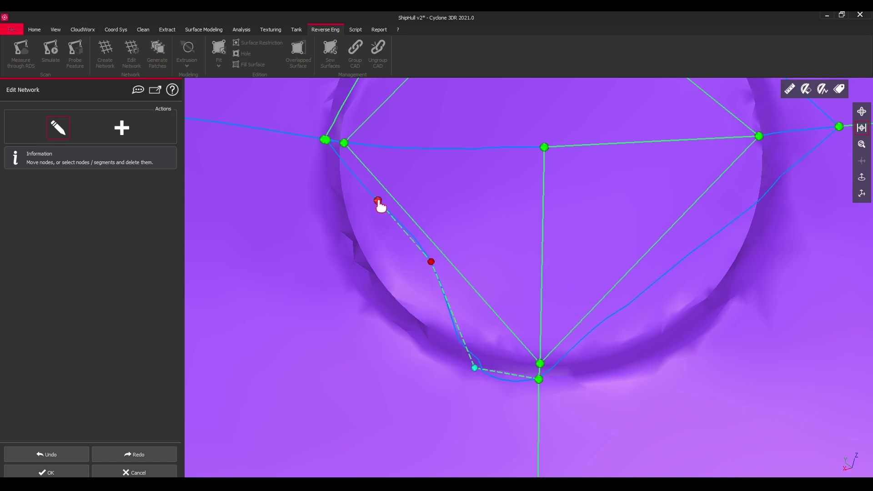
drag(432, 264, 371, 312)
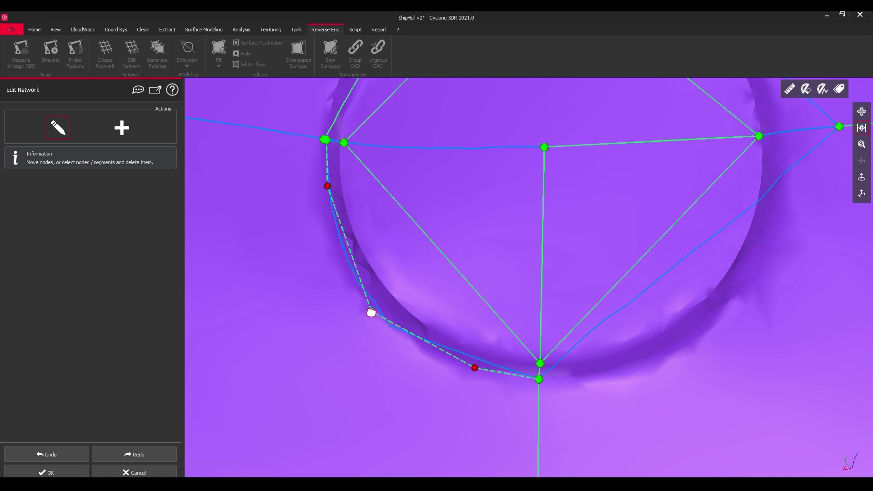
drag(473, 343, 476, 296)
drag(474, 359, 473, 367)
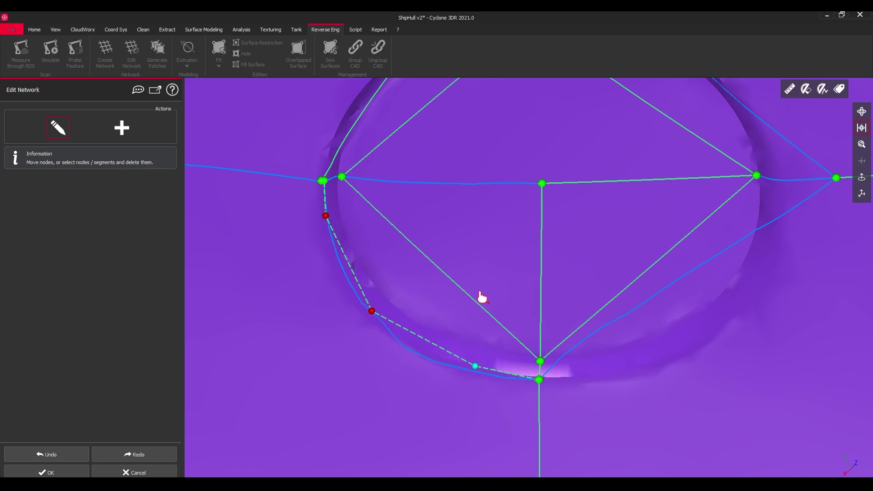
scroll(425, 285, down, 2)
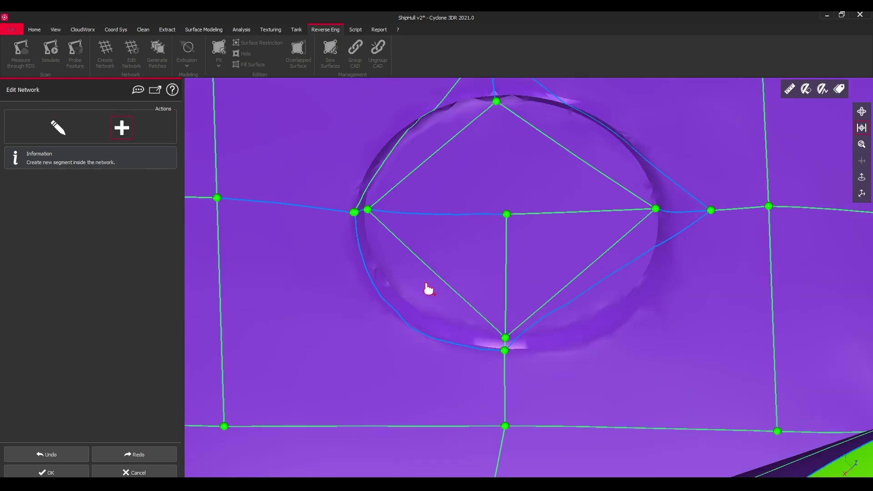
Move the outer diamond's right node onto the outer edge of the circular recess.
middle_drag(468, 296, 448, 322)
drag(449, 322, 440, 334)
middle_drag(731, 203, 661, 204)
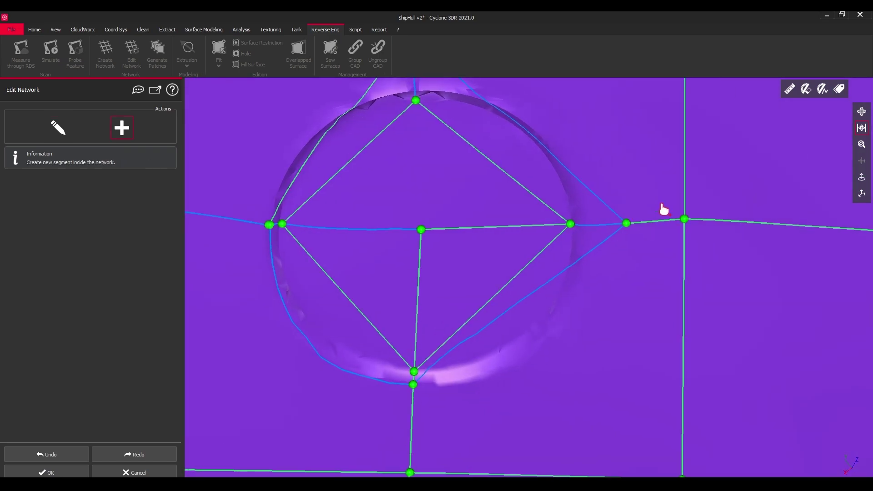
scroll(595, 230, up, 2)
key(Escape)
drag(649, 220, 575, 225)
middle_drag(506, 318, 521, 261)
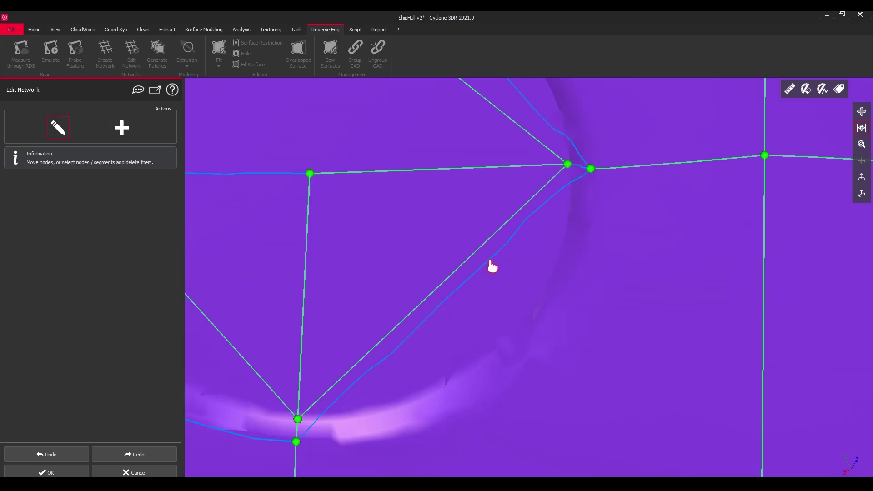
Bend the outer diamond's lower-right segment with its control points to follow the recess's outer edge.
click(492, 265)
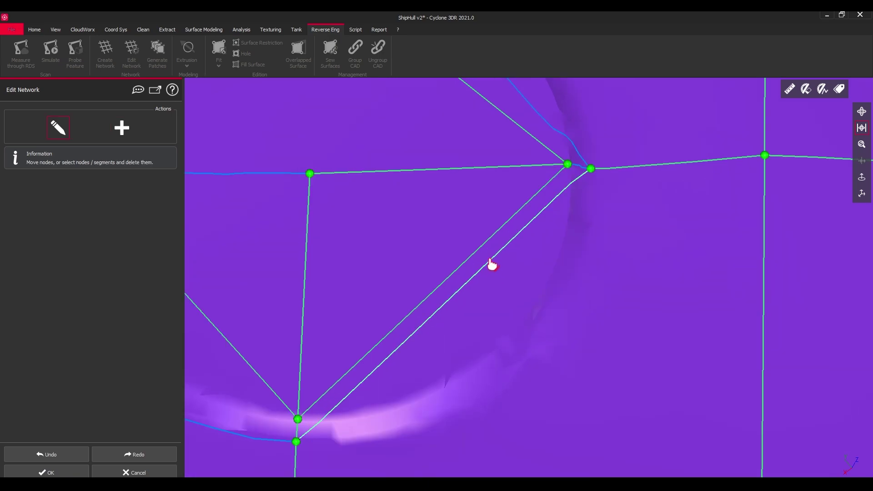
drag(521, 234, 585, 228)
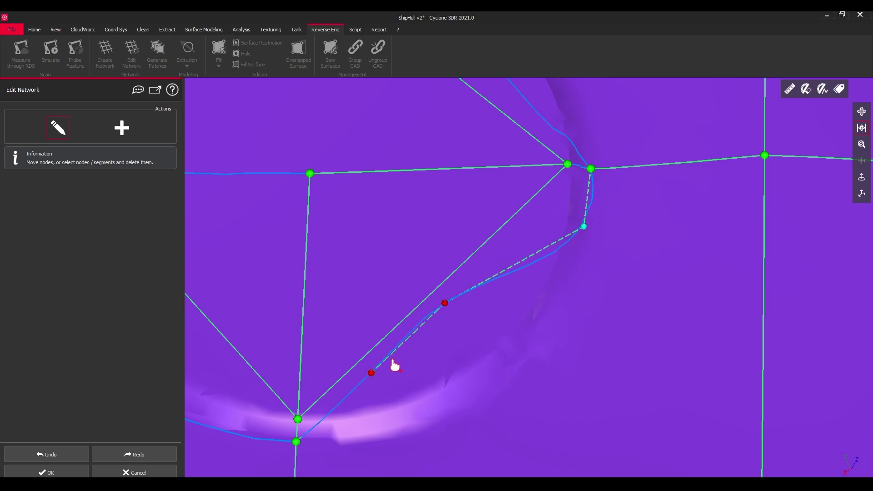
drag(394, 364, 391, 433)
drag(450, 321, 539, 330)
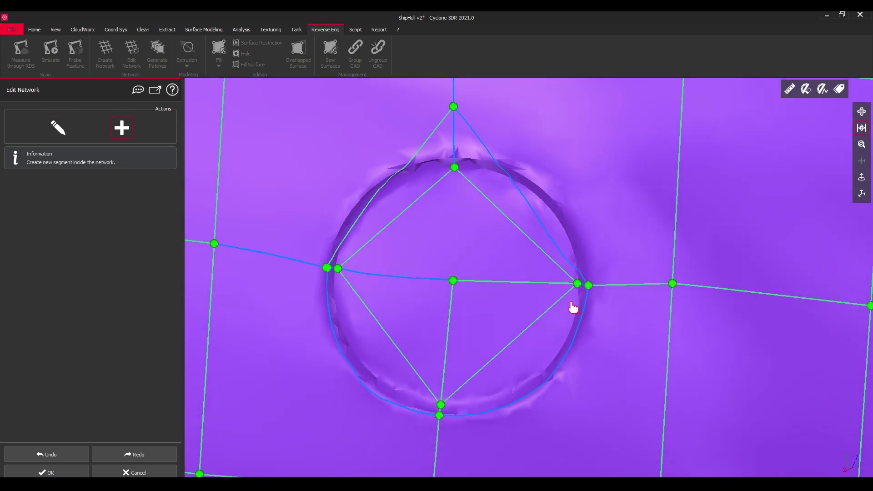
Move the outer diamond's upper node down onto the outer edge of the circular recess.
middle_drag(520, 178, 518, 250)
scroll(519, 250, up, 1)
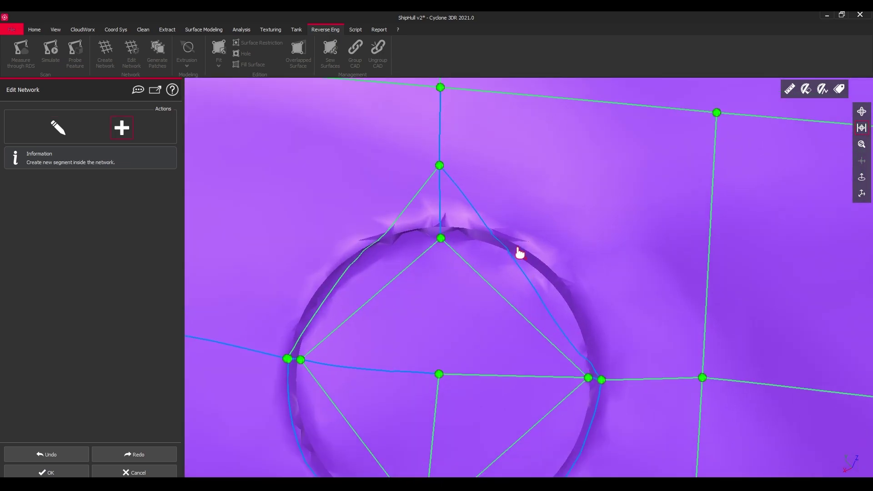
scroll(441, 165, up, 3)
drag(438, 166, 437, 269)
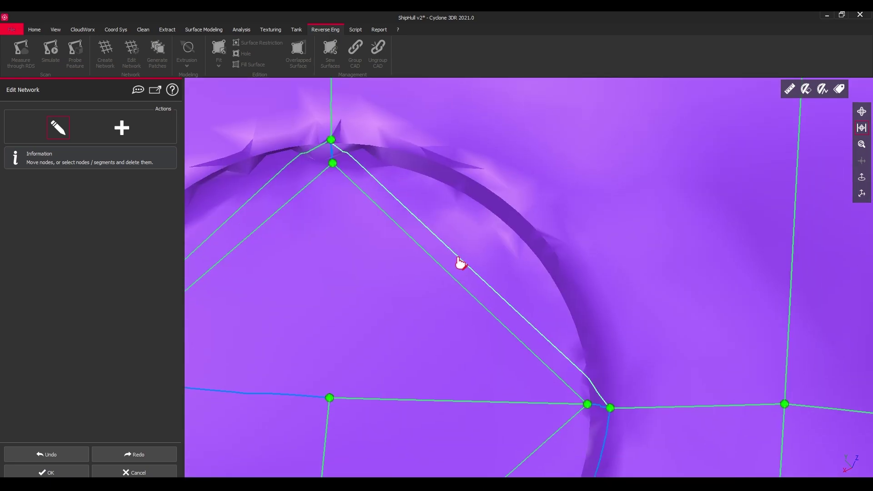
Bend the outer diamond's upper-right segment with its control points to follow the circular recess's outer edge.
click(458, 263)
drag(401, 201, 429, 161)
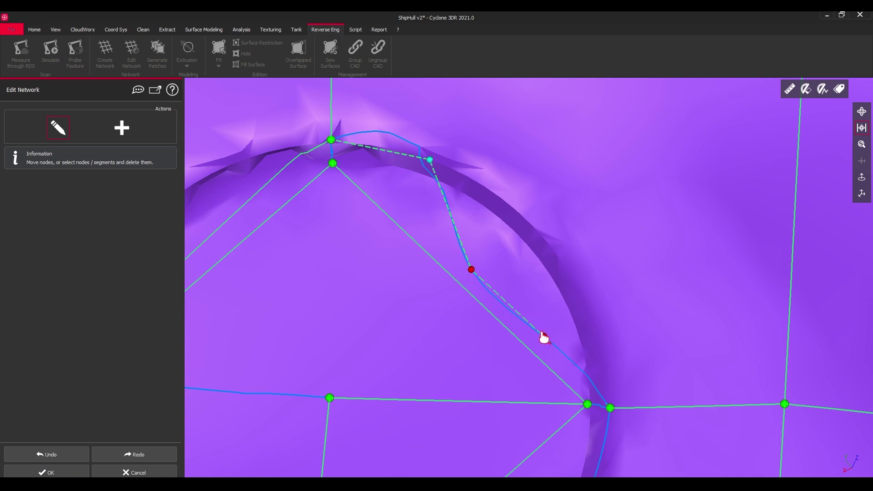
drag(544, 337, 595, 324)
drag(473, 270, 524, 211)
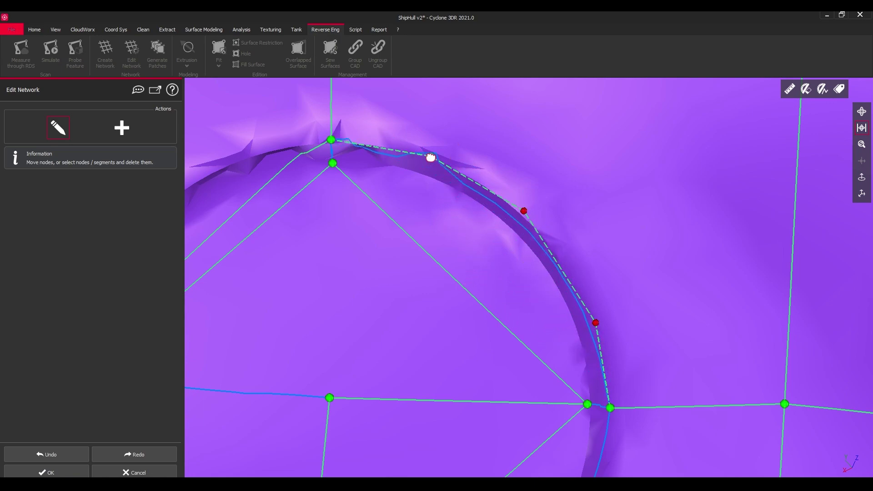
drag(524, 211, 529, 214)
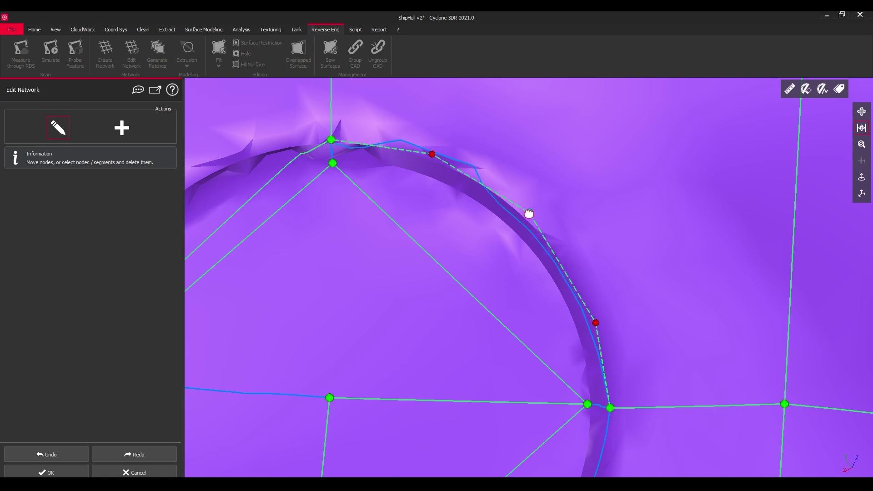
drag(596, 323, 600, 323)
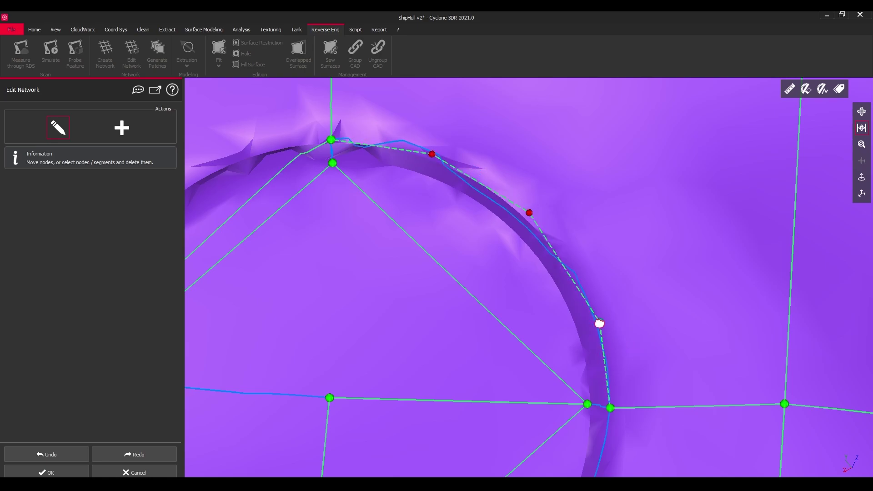
Fine-tune the upper-right segment's middle control point from an oblique angle so the curve stays on the recess's outer rim, and finish that segment.
middle_drag(504, 236, 548, 245)
drag(548, 245, 351, 195)
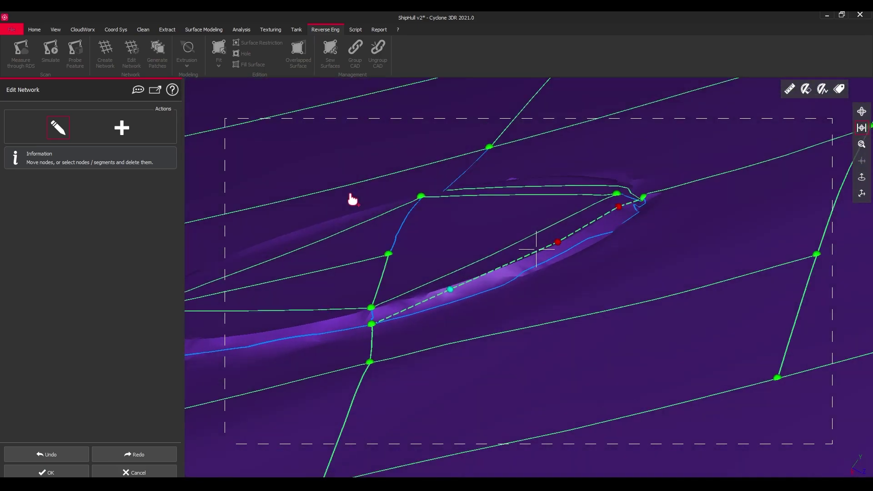
middle_drag(352, 200, 506, 266)
middle_drag(559, 295, 566, 275)
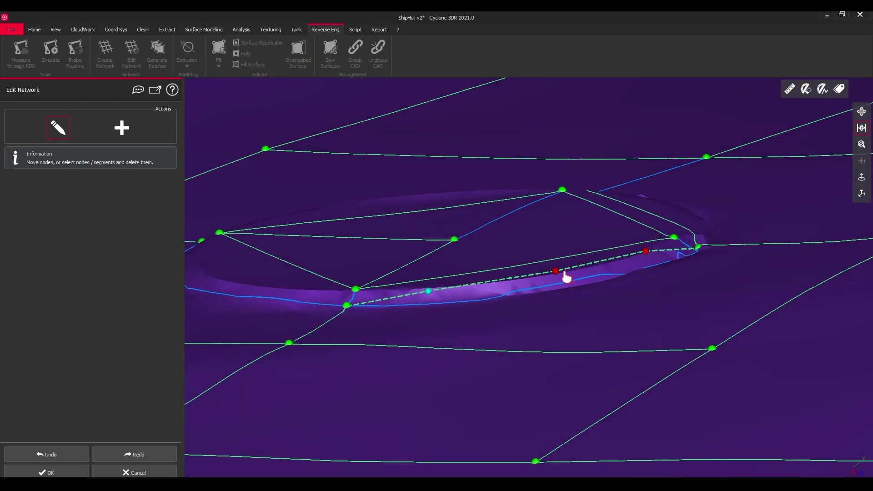
drag(556, 272, 559, 282)
middle_drag(560, 282, 655, 252)
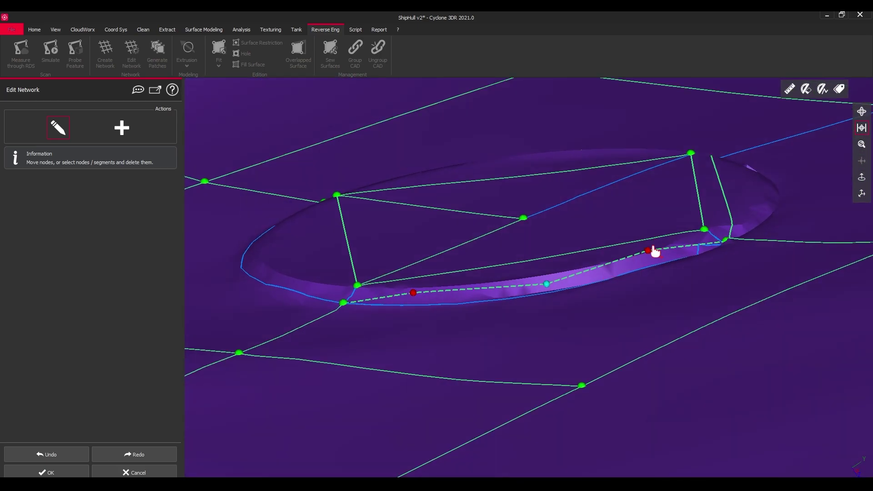
middle_drag(417, 294, 659, 339)
scroll(480, 300, down, 3)
key(Delete)
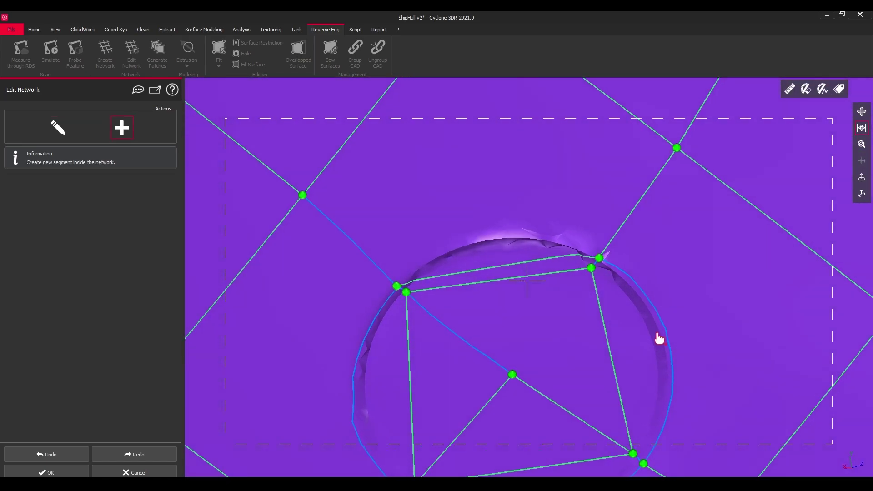
Bend the outer diamond's upper-left segment with its three control points to follow the recess's outer edge.
scroll(501, 277, up, 4)
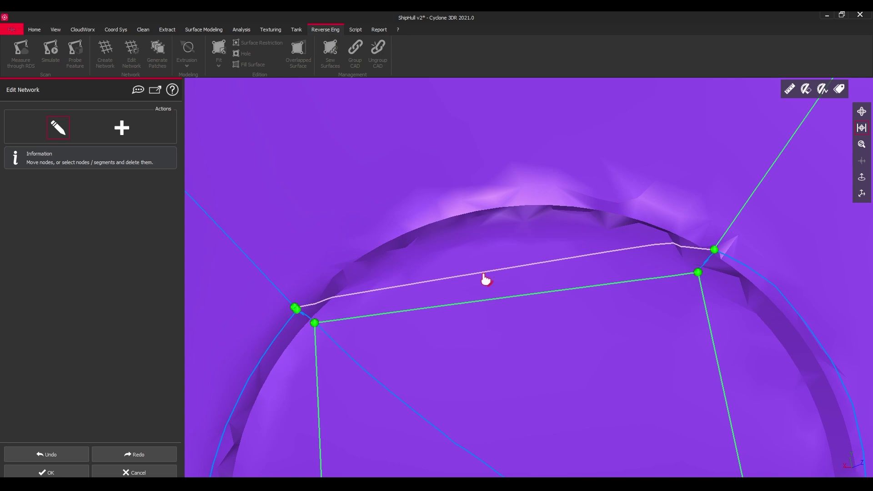
click(491, 275)
drag(355, 267, 351, 262)
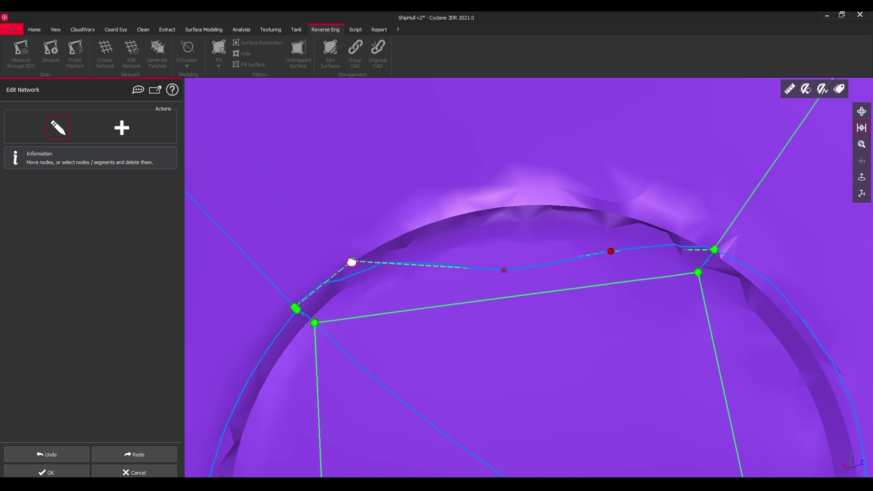
drag(603, 251, 622, 214)
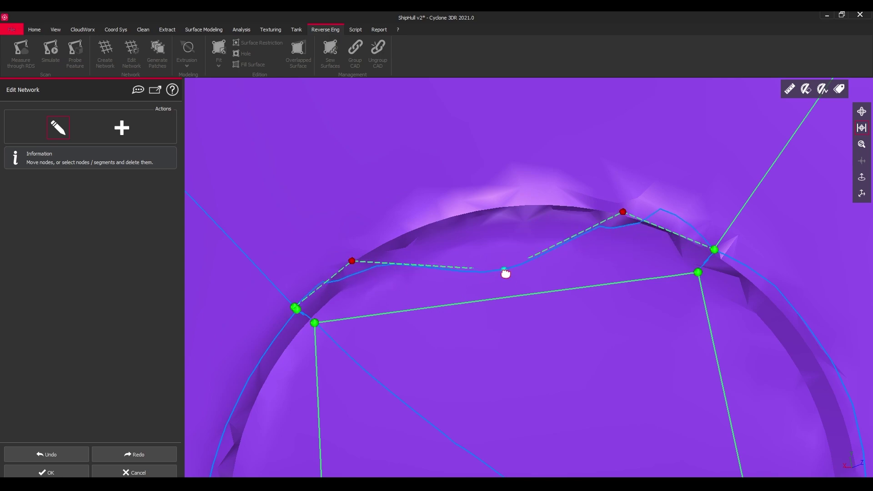
drag(506, 273, 482, 205)
Fine-tune the upper-left segment's control points from an oblique angle to fit the recess's outer rim, and finish that segment.
middle_drag(458, 225, 475, 240)
drag(476, 237, 472, 257)
drag(621, 244, 621, 262)
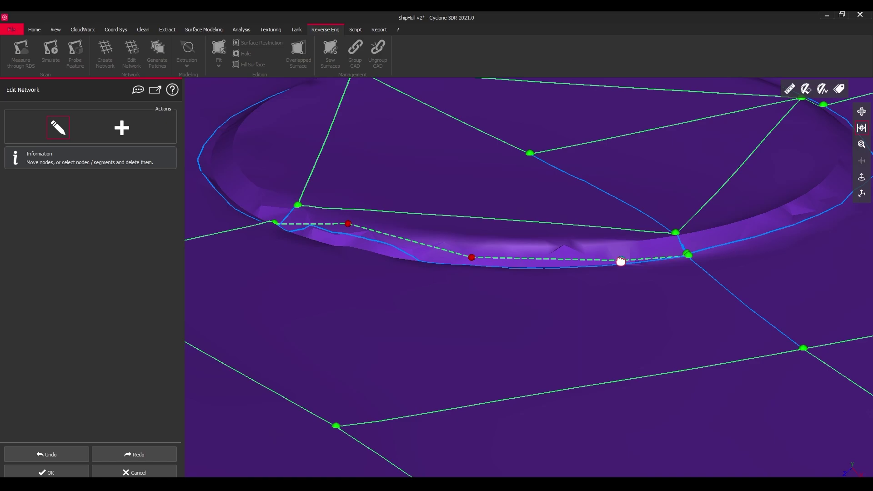
drag(341, 227, 343, 236)
scroll(438, 251, down, 2)
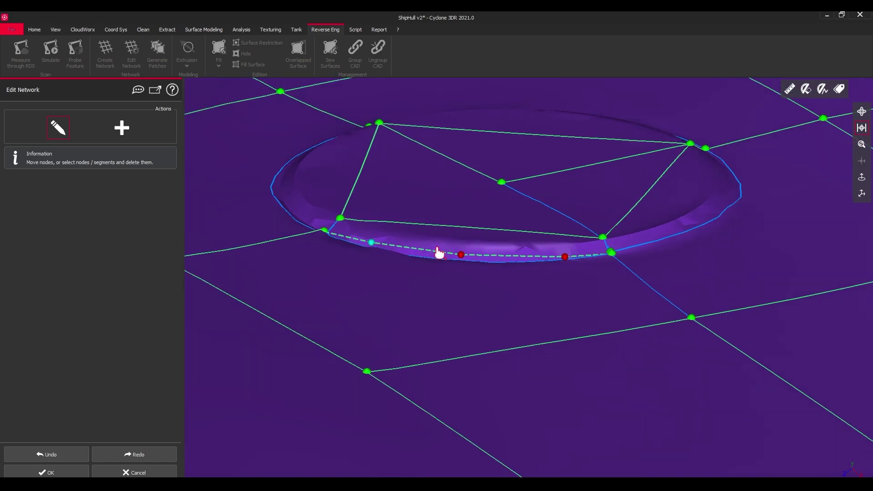
key(Escape)
Delete the segment running to the centre node inside the recess and start fitting the inner diamond's segments to the recess's inner edge.
drag(514, 235, 503, 257)
middle_drag(503, 257, 471, 369)
scroll(472, 370, down, 2)
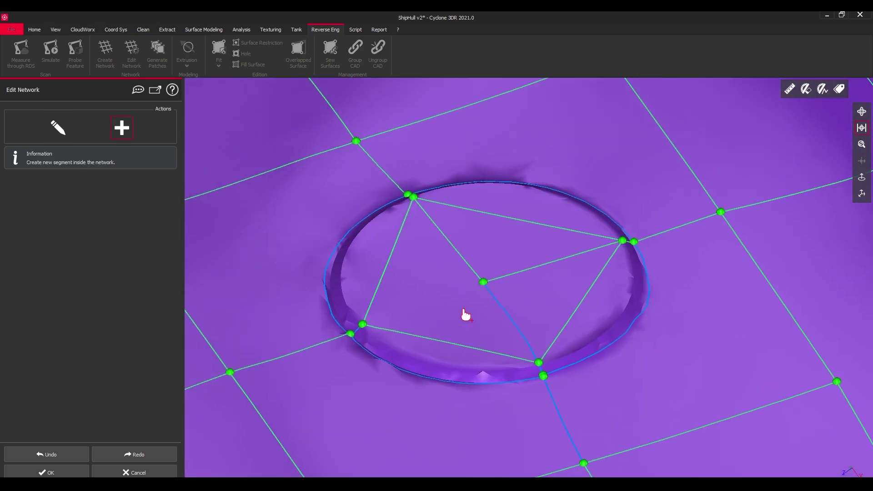
key(Escape)
click(527, 271)
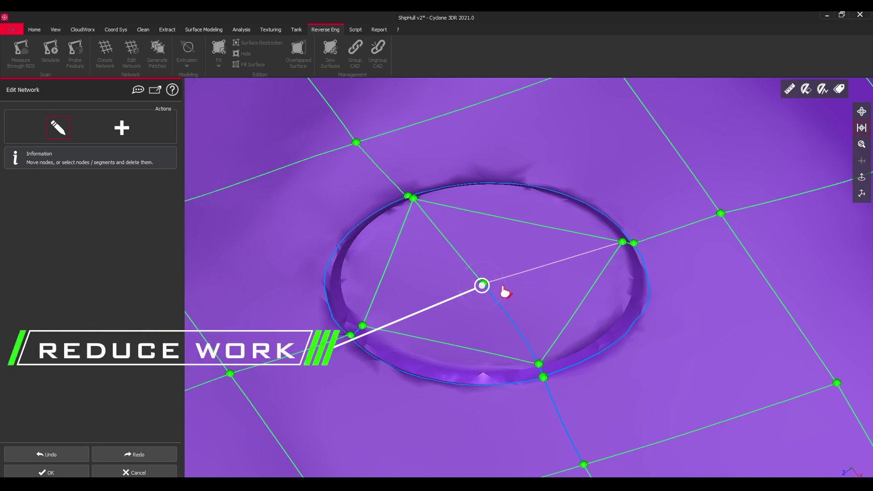
key(Delete)
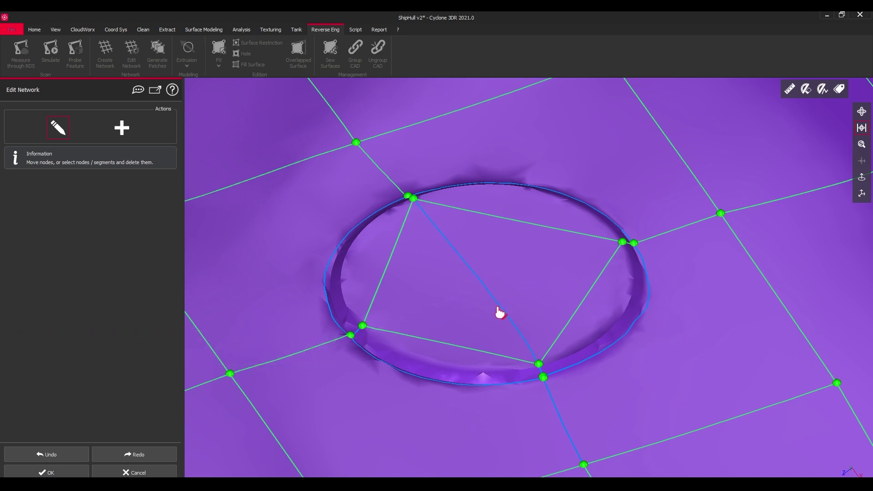
drag(450, 347, 443, 365)
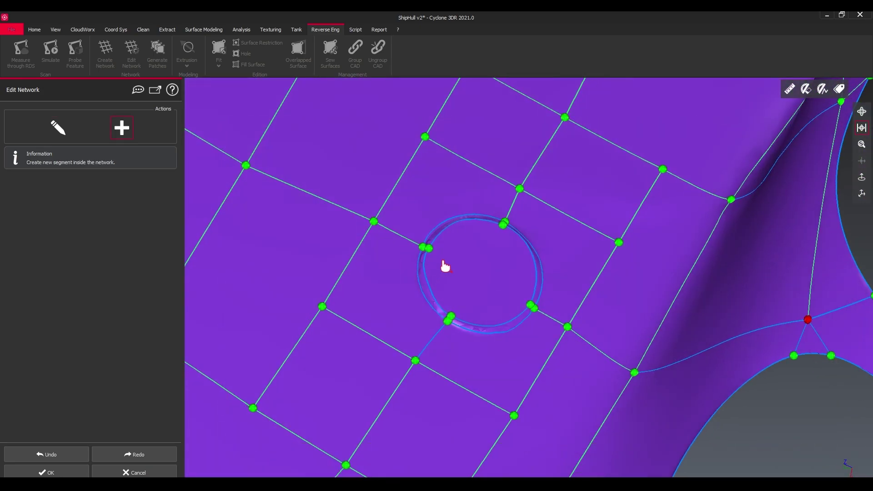
Add segments that subdivide the grid cell beside the first large opening's upper corner.
scroll(443, 261, down, 4)
drag(479, 213, 409, 256)
scroll(411, 259, up, 3)
middle_drag(386, 253, 488, 273)
right_drag(492, 278, 532, 286)
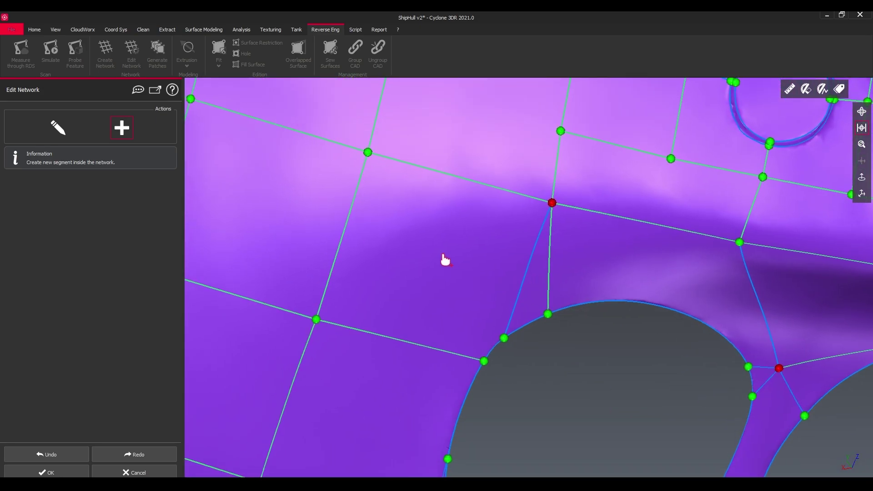
click(412, 341)
middle_drag(468, 296, 417, 307)
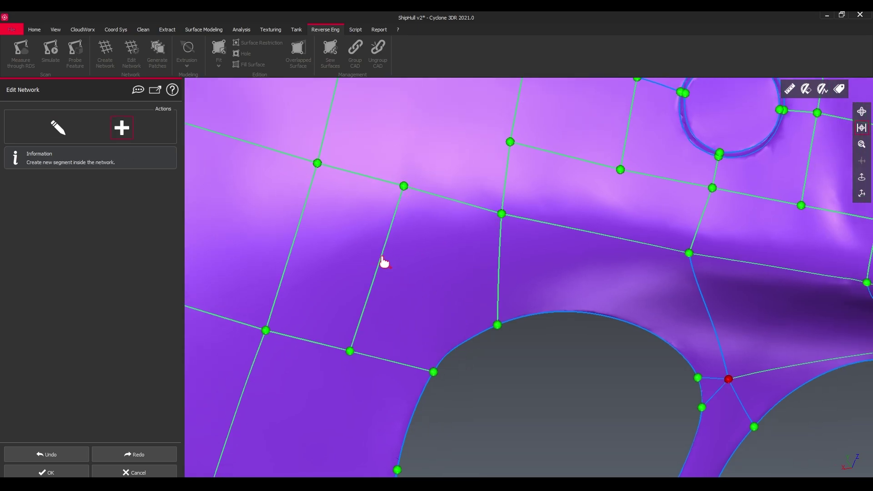
click(498, 276)
Extend the new subdividing line down past the first large opening and add a cross segment to the line below the opening.
scroll(413, 335, down, 3)
middle_drag(413, 334, 430, 188)
right_drag(430, 188, 429, 283)
click(393, 205)
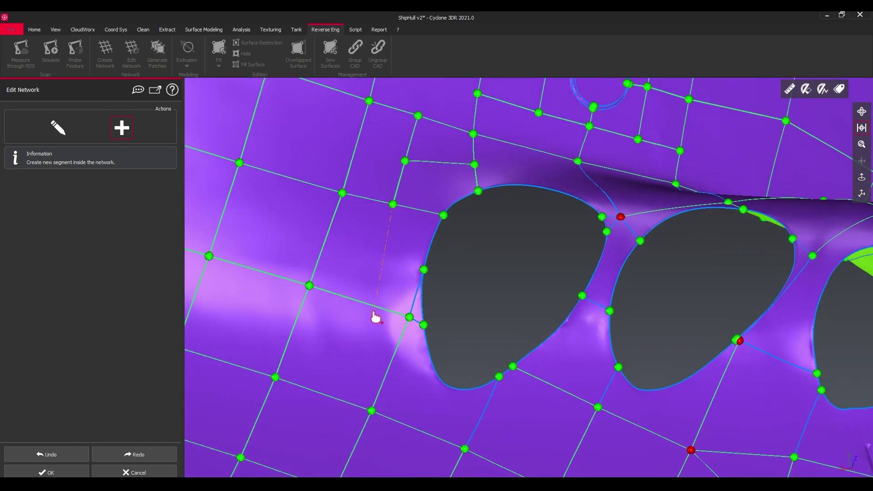
click(478, 419)
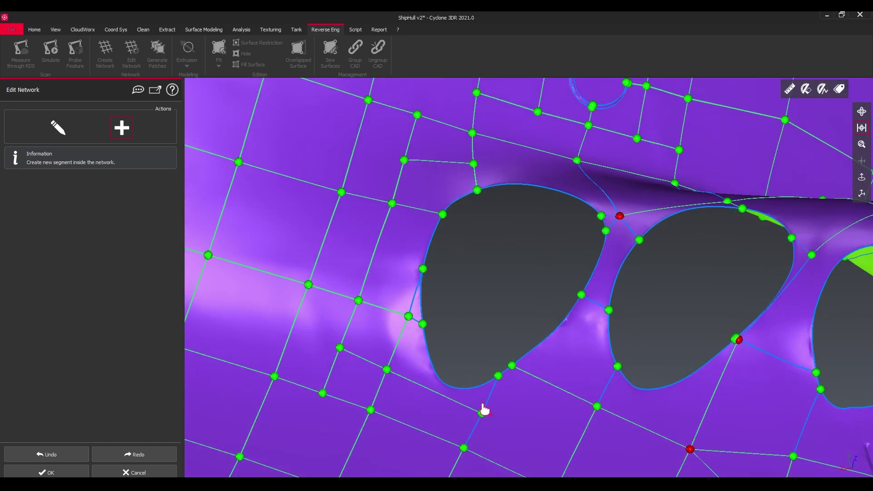
Add segments along and across the narrow strip between the first two large openings, and adjust the red node above it.
right_drag(480, 401, 456, 354)
click(541, 249)
scroll(509, 271, up, 3)
middle_drag(569, 183, 482, 307)
click(482, 266)
click(507, 274)
right_drag(481, 307, 480, 342)
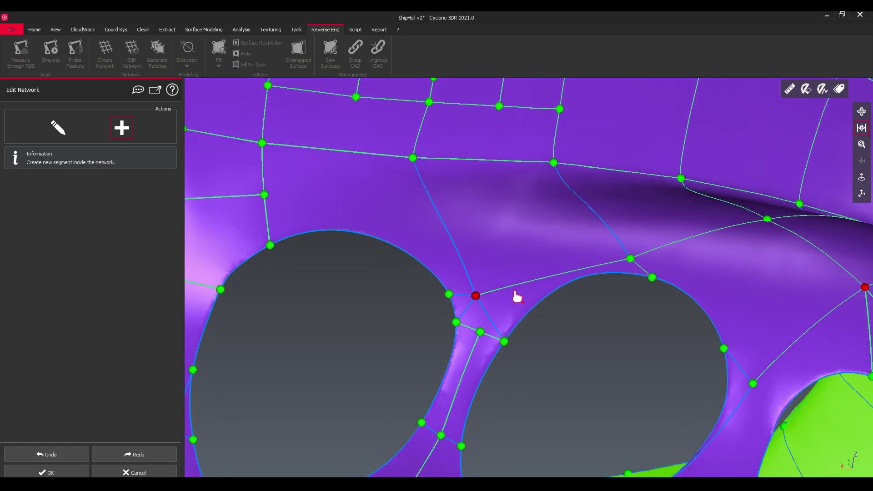
drag(476, 297, 489, 296)
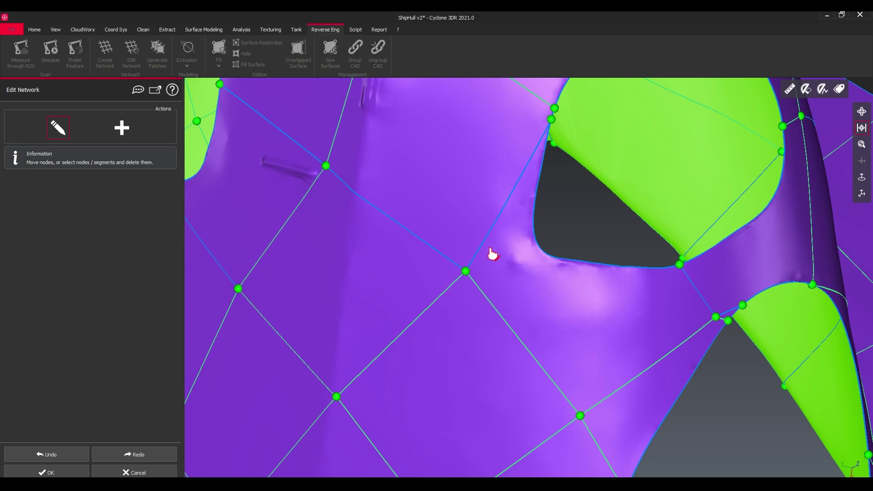
Examine the network around the openings and nose of the hull for remaining red nodes.
scroll(494, 253, down, 5)
drag(503, 255, 492, 263)
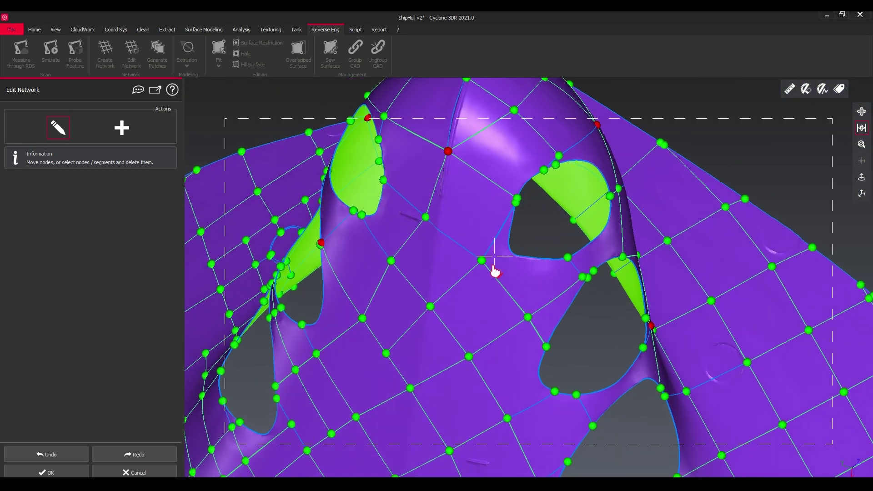
middle_drag(454, 170, 520, 261)
scroll(516, 237, up, 3)
drag(512, 224, 554, 218)
scroll(527, 260, up, 3)
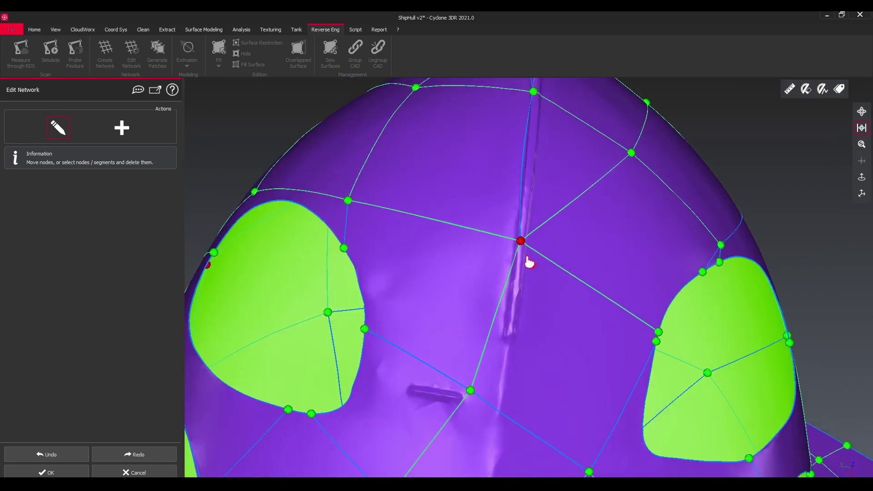
middle_drag(504, 370, 469, 332)
scroll(489, 298, down, 2)
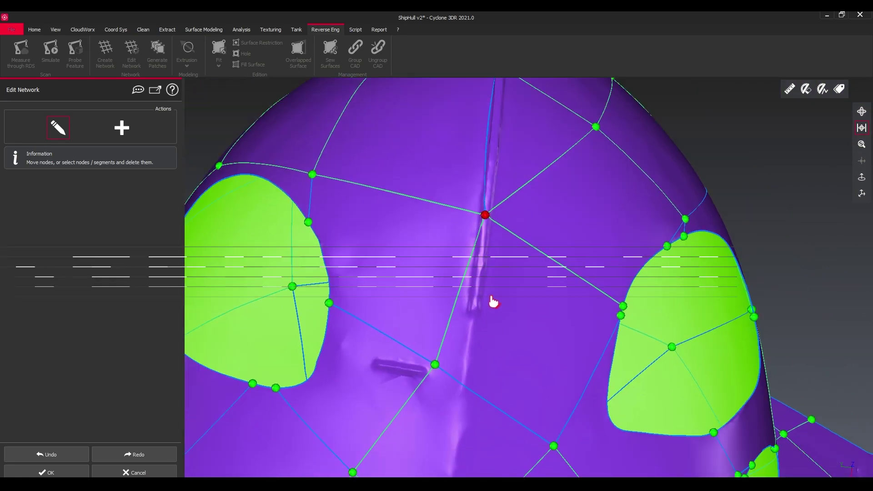
Reposition the network node along the nose's centre ridge to follow the ridge's edge.
middle_drag(502, 230, 483, 352)
drag(474, 247, 449, 215)
scroll(466, 222, up, 5)
middle_drag(396, 131, 477, 259)
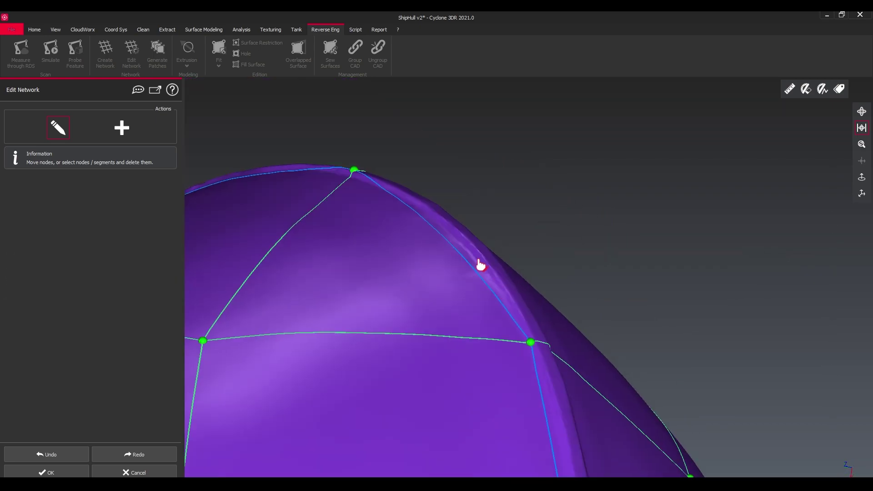
drag(477, 260, 388, 155)
scroll(370, 122, down, 3)
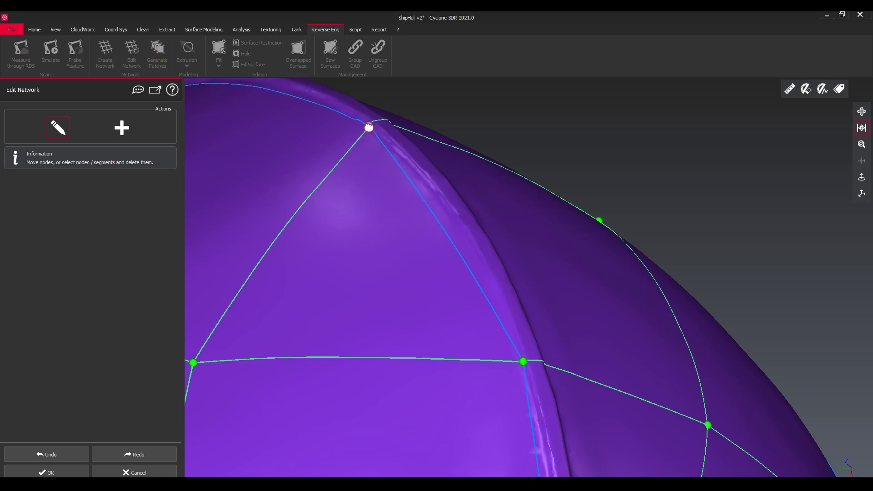
drag(369, 127, 406, 224)
drag(459, 240, 486, 287)
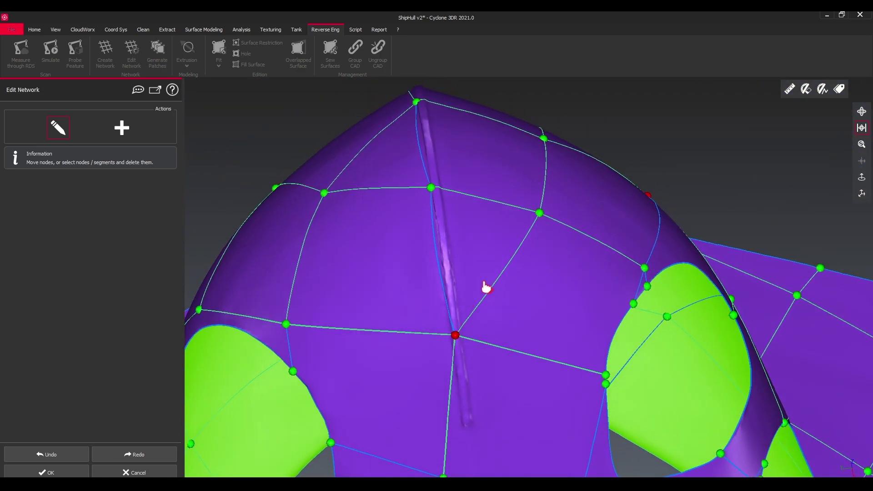
Rework the segments just ahead of the opening nearest the nose so they meet at a node on the grid line.
click(532, 355)
drag(513, 267, 486, 241)
click(550, 237)
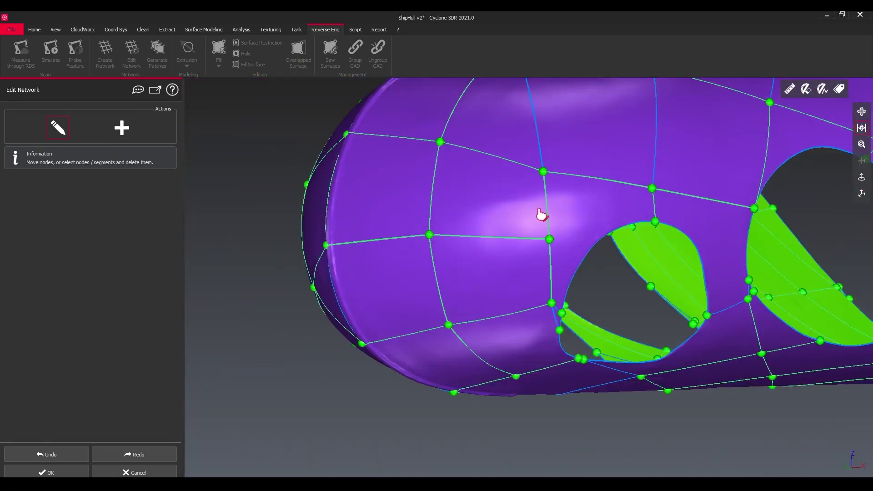
mouse_move(541, 214)
mouse_down()
mouse_move(653, 211)
mouse_move(337, 196)
mouse_move(446, 148)
mouse_move(356, 216)
mouse_up()
scroll(483, 189, up, 2)
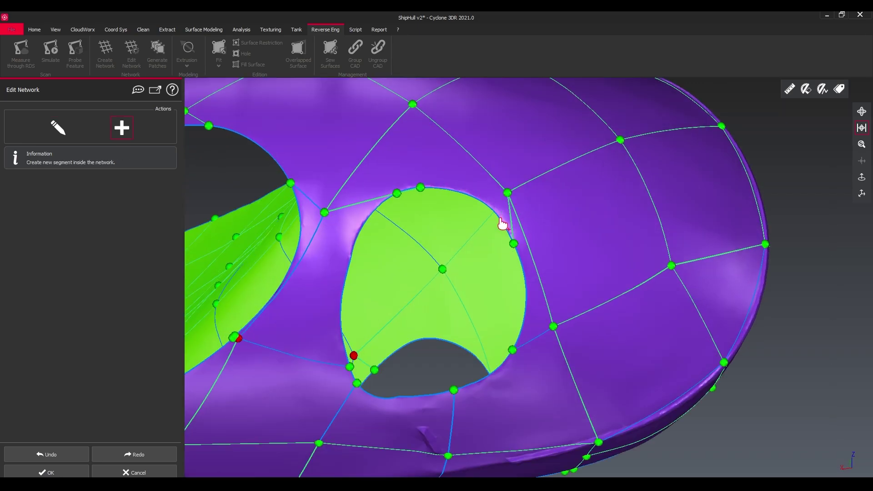
Move the node on the nose-side rim of the third opening and add a segment from the opening's upper edge to the adjacent grid line.
key(Escape)
drag(513, 244, 507, 228)
scroll(511, 238, up, 3)
mouse_move(360, 120)
middle_down()
mouse_move(492, 254)
mouse_move(486, 266)
mouse_move(541, 253)
middle_up()
key(Tab)
click(474, 294)
click(543, 222)
Inspect the remaining red nodes and the overall curve network around the openings, nose and hull sides.
scroll(473, 223, down, 5)
scroll(486, 231, up, 10)
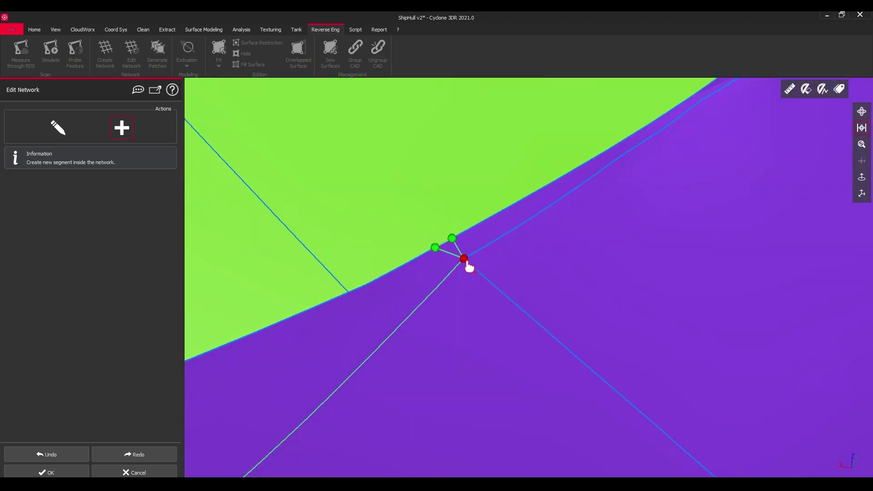
key(Escape)
scroll(434, 235, down, 10)
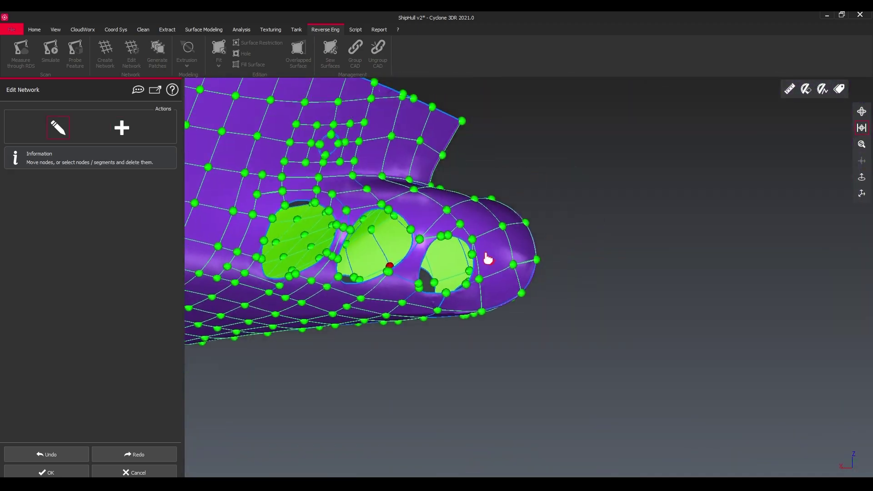
middle_drag(485, 257, 514, 265)
scroll(515, 265, up, 5)
scroll(472, 269, down, 8)
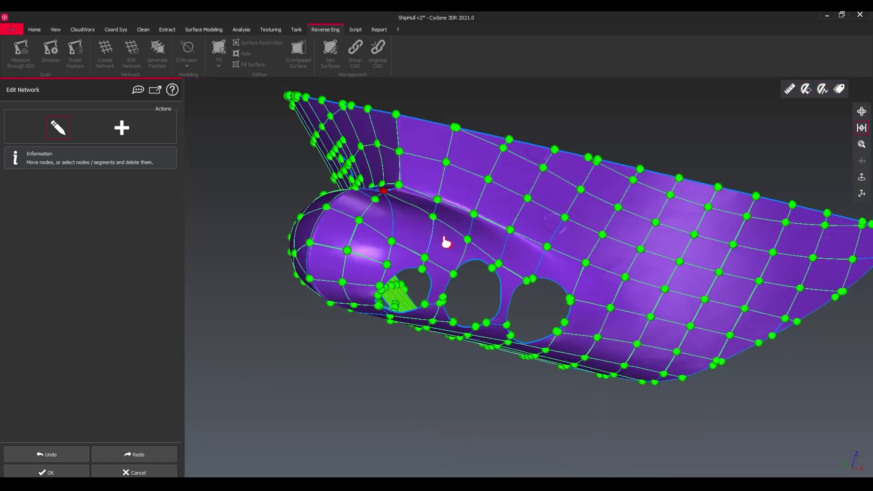
drag(444, 241, 505, 228)
scroll(500, 199, up, 8)
drag(459, 207, 487, 273)
scroll(467, 252, down, 3)
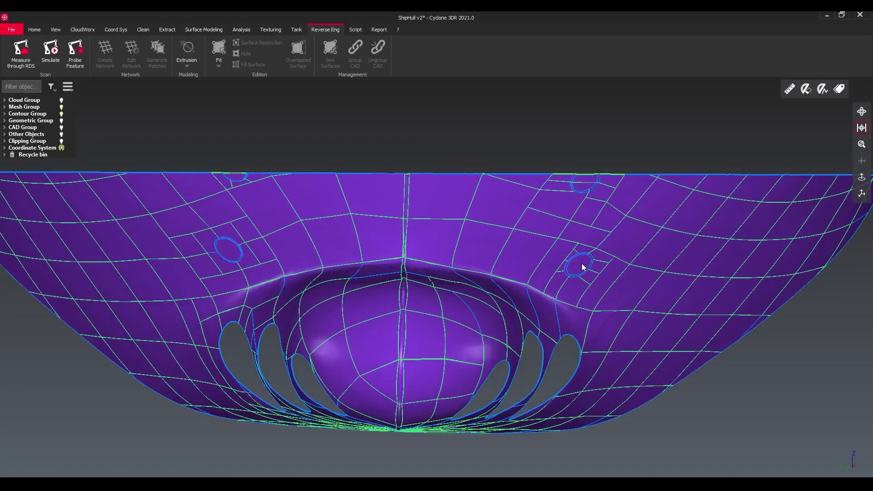
Examine the curve network around the circular recesses, the upper hull edge and the nose from several angles.
scroll(582, 263, up, 8)
scroll(529, 241, down, 2)
middle_drag(493, 87, 522, 274)
scroll(523, 274, down, 1)
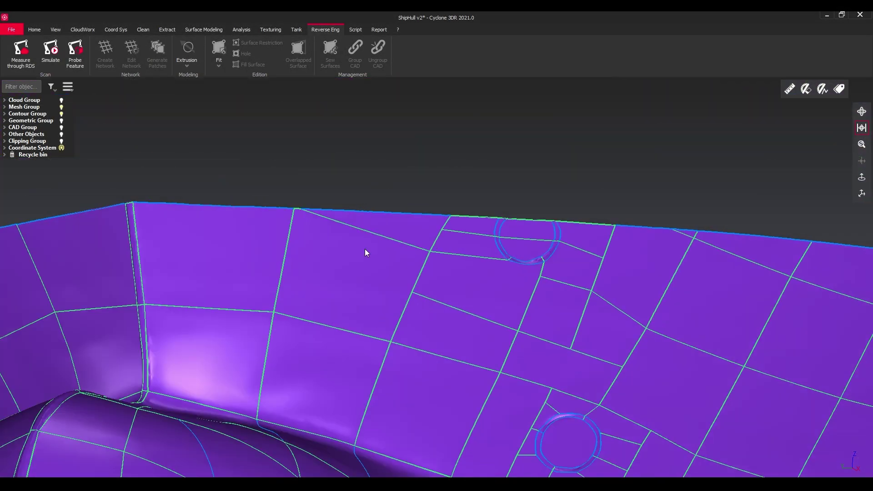
middle_drag(367, 251, 776, 223)
drag(501, 255, 545, 266)
scroll(170, 205, up, 3)
scroll(170, 205, down, 3)
middle_drag(170, 205, 310, 119)
scroll(300, 170, down, 3)
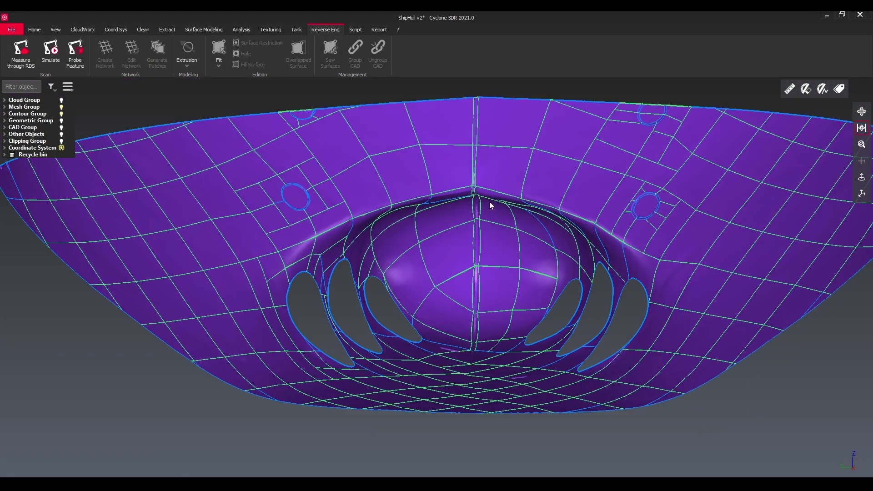
middle_drag(490, 201, 455, 230)
drag(454, 222, 468, 238)
Select the hull mesh with its curve network, generate the CAD patches from them and accept the result.
click(410, 191)
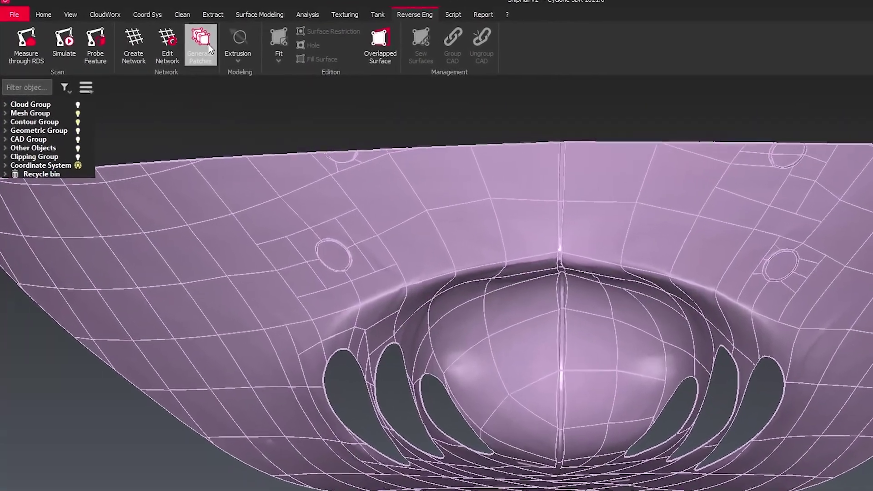
click(157, 52)
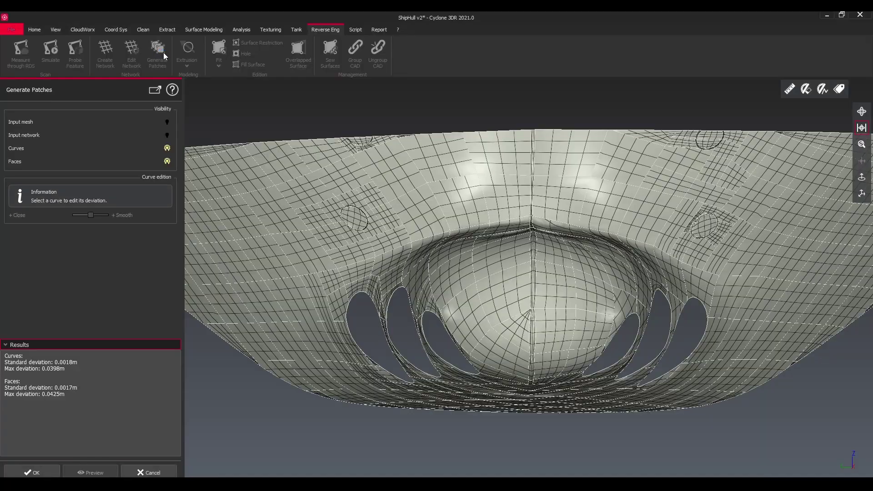
drag(302, 166, 372, 169)
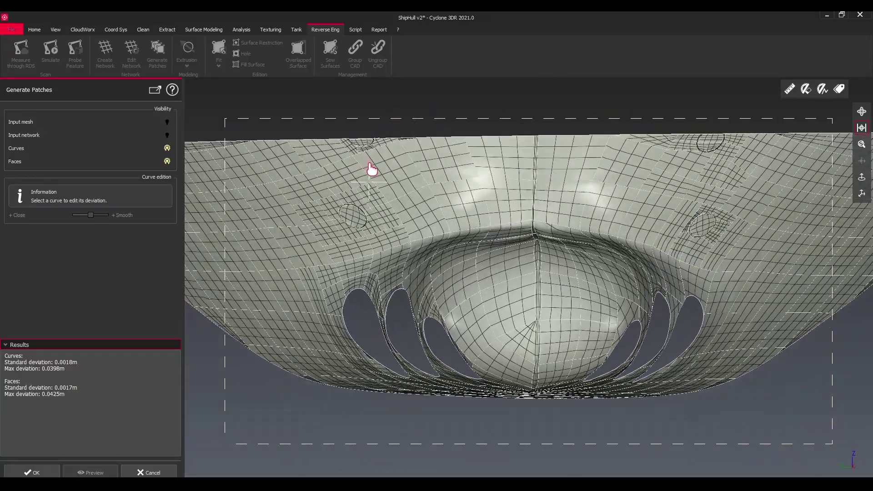
click(32, 473)
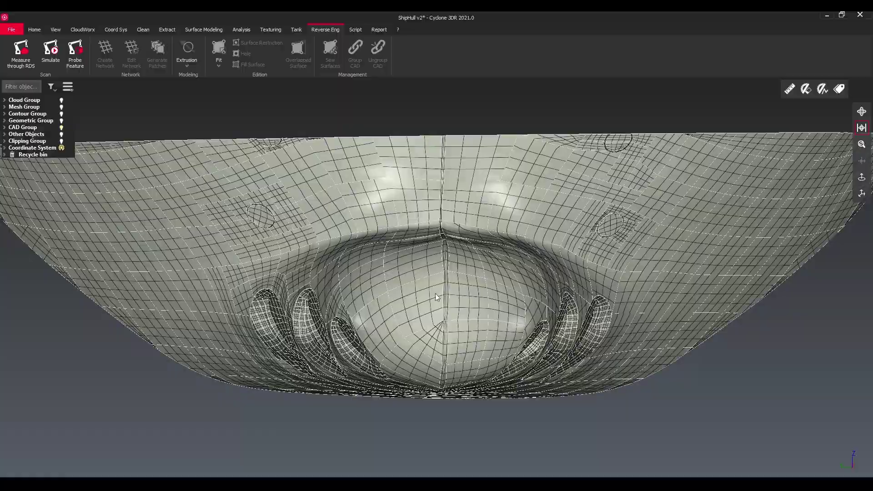
Examine the generated CAD surfaces around the nose, the openings and the hull sides.
drag(435, 293, 460, 312)
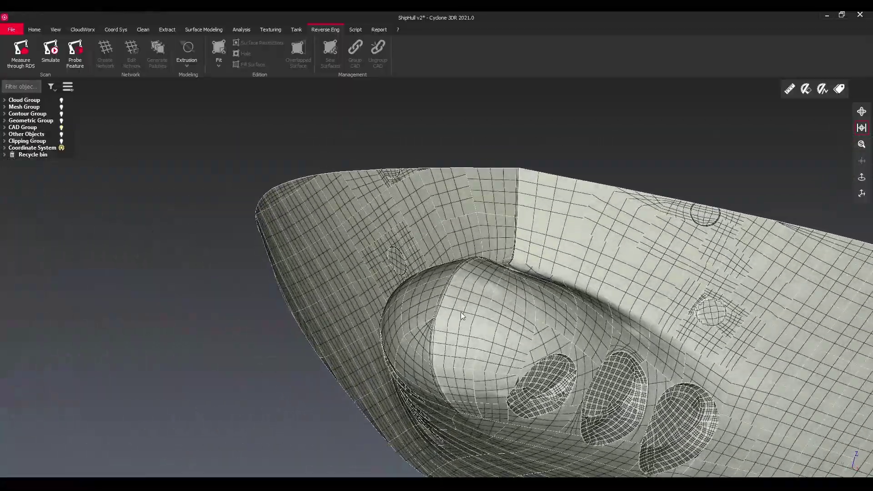
scroll(584, 295, up, 4)
drag(585, 295, 577, 273)
scroll(527, 272, down, 3)
drag(445, 236, 456, 267)
scroll(456, 266, down, 3)
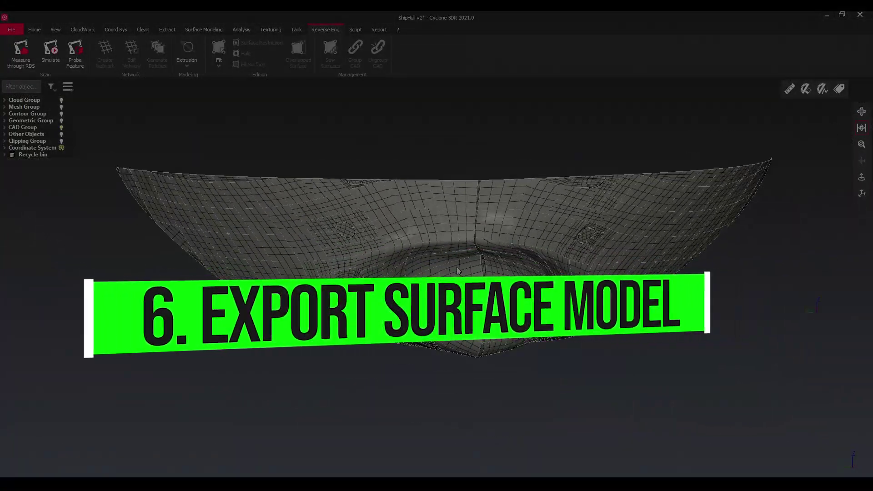
Select the whole hull surface model and export only the selected objects as a STEP file in the Temp folder on New Volume (E:).
ctrl+drag(592, 383, 232, 154)
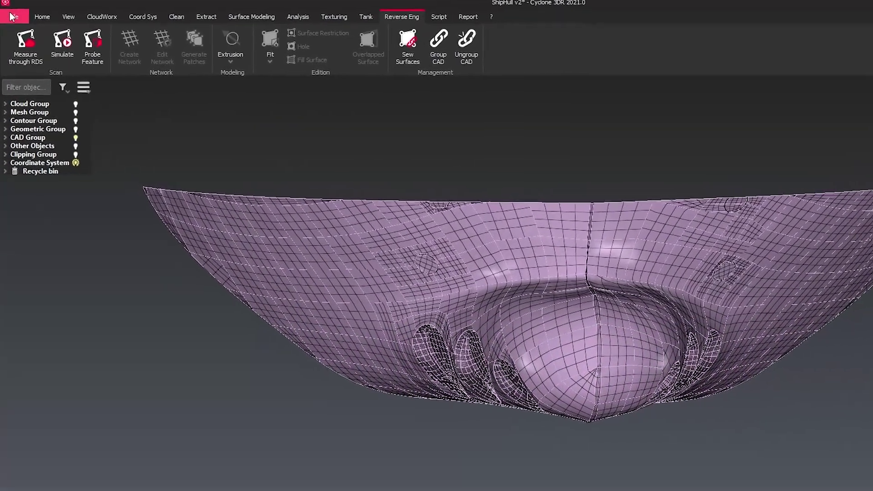
click(8, 29)
click(58, 175)
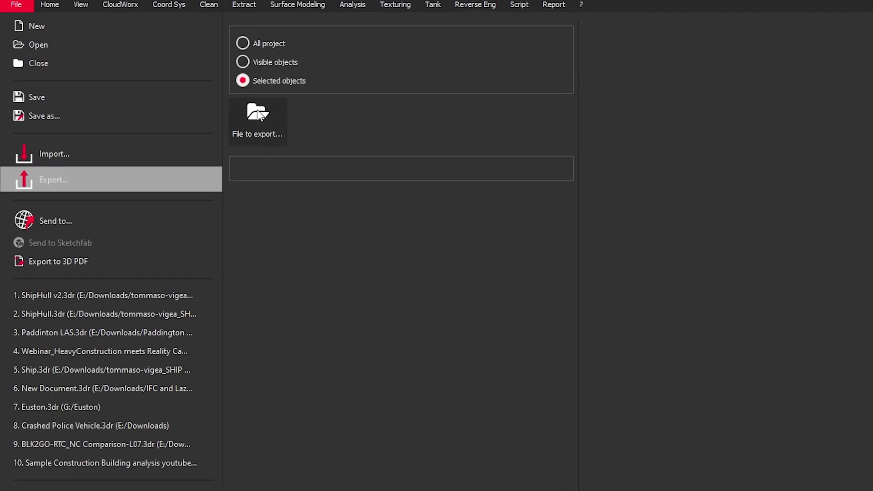
click(259, 114)
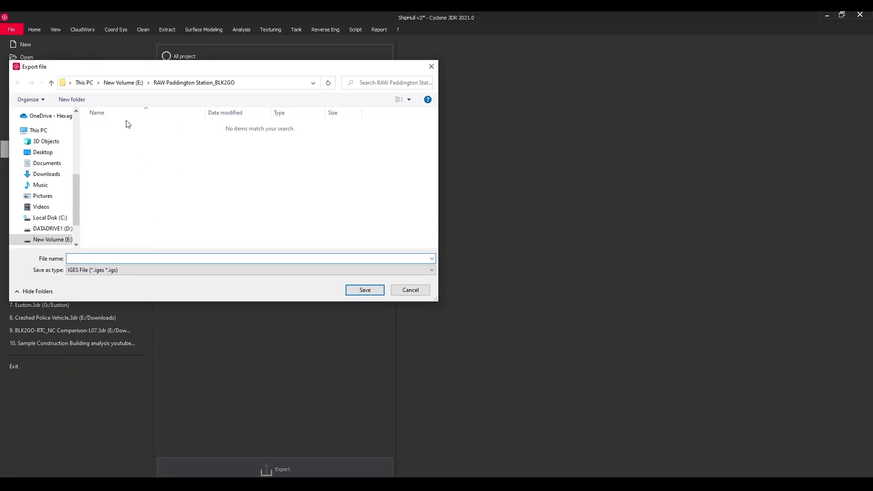
click(117, 83)
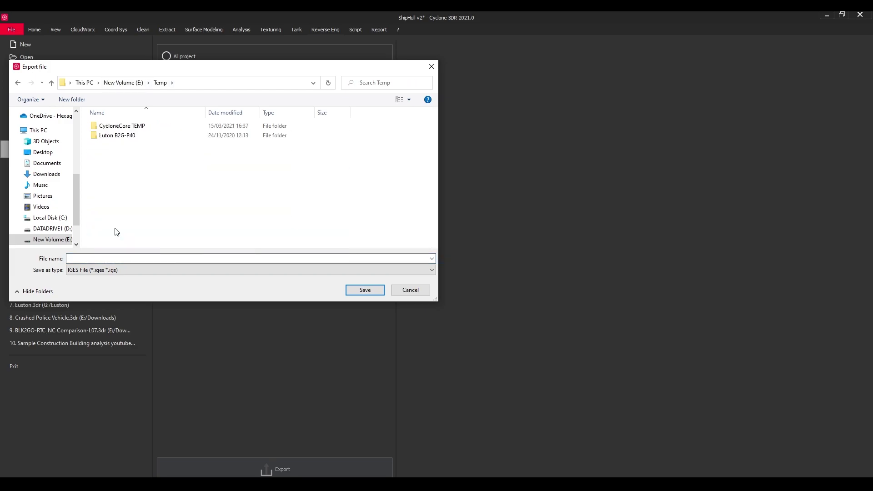
click(124, 270)
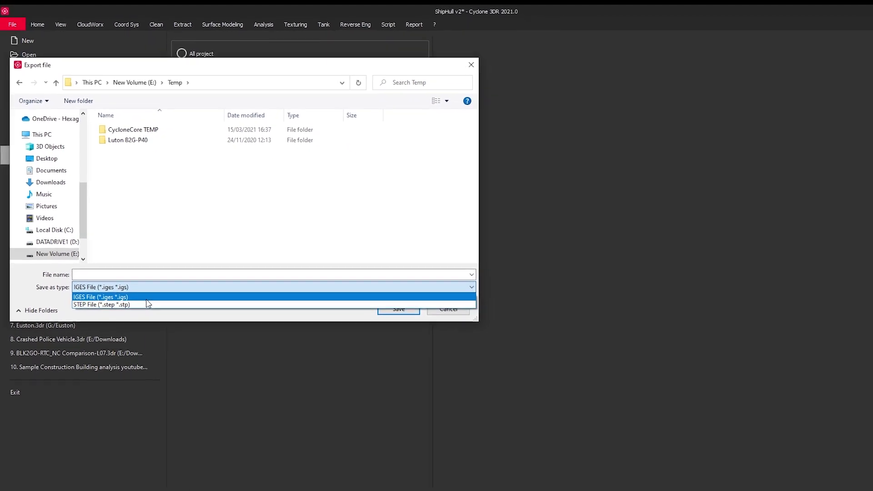
click(147, 304)
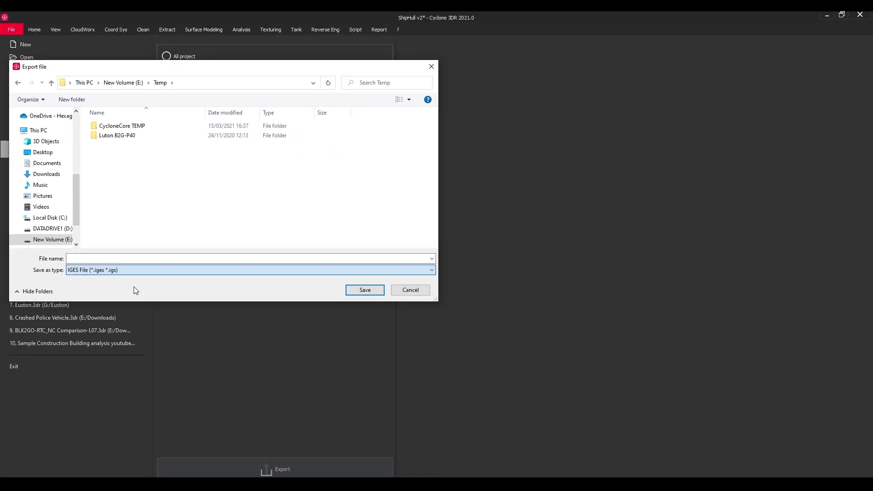
click(247, 259)
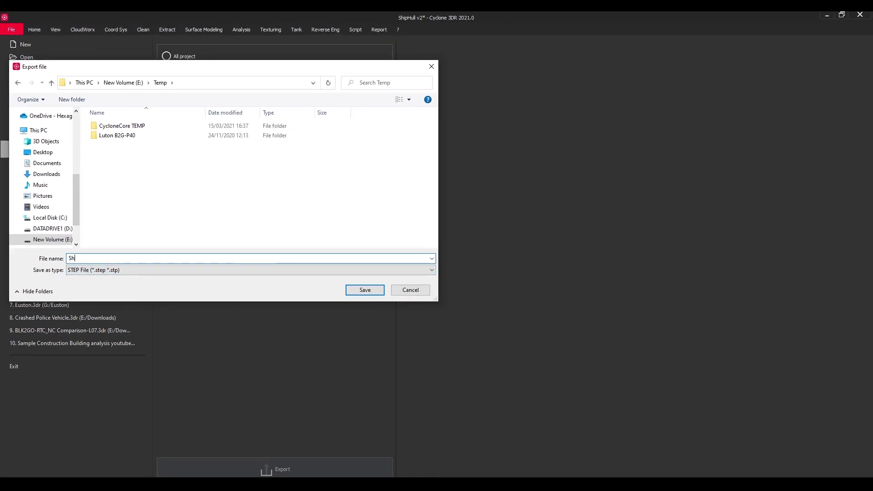
key(Return)
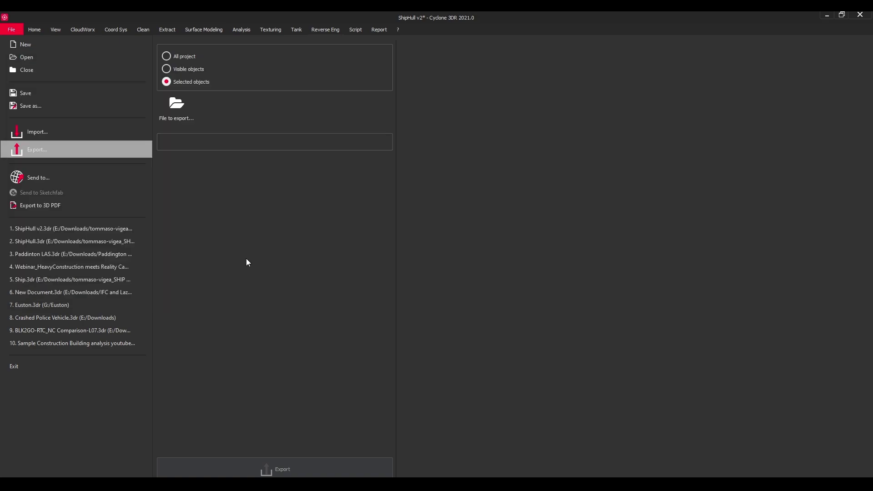
click(298, 467)
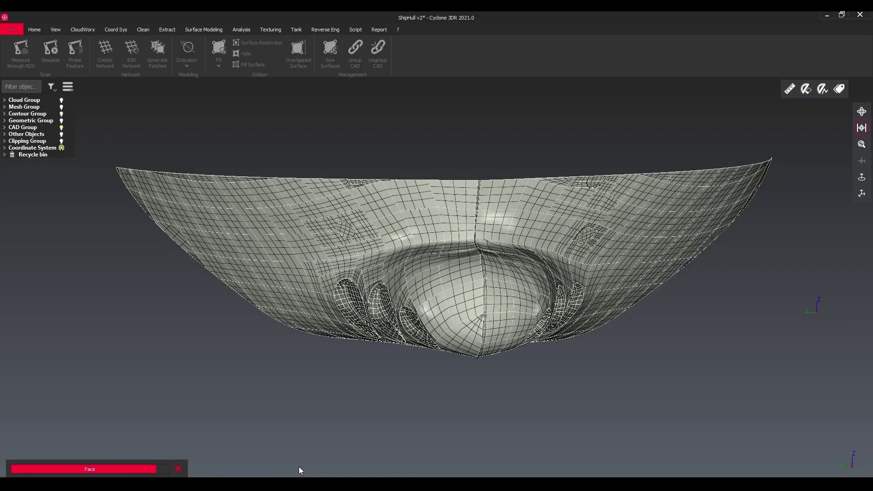